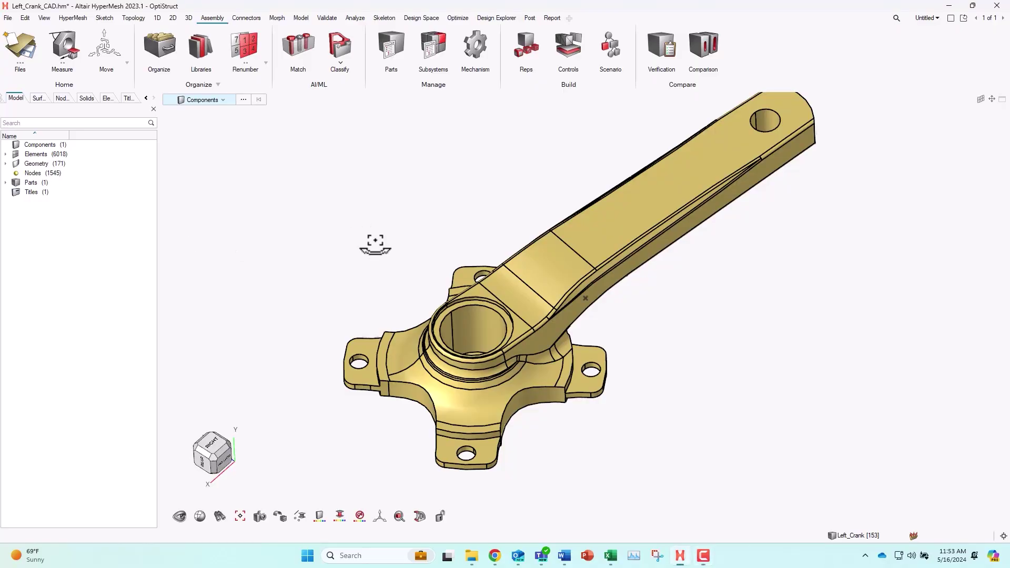
Orbit the crank to view it from several angles, then show the Sketch and Topology tools.
{"action": "left_click_drag", "start_coordinate": [372, 242], "coordinate": [403, 229], "text": "ctrl"}
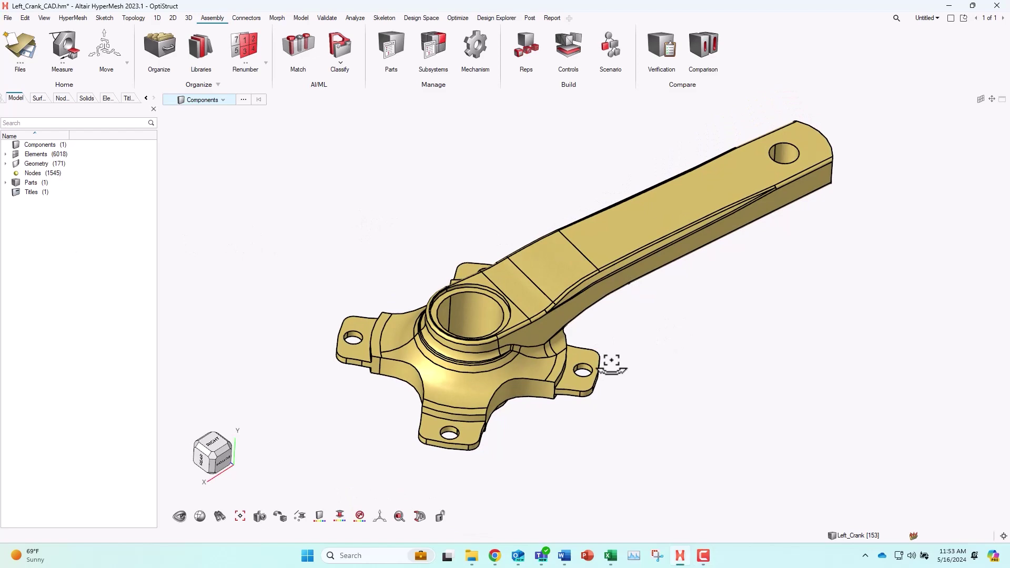
{"action": "left_click_drag", "start_coordinate": [609, 357], "coordinate": [640, 352], "text": "ctrl"}
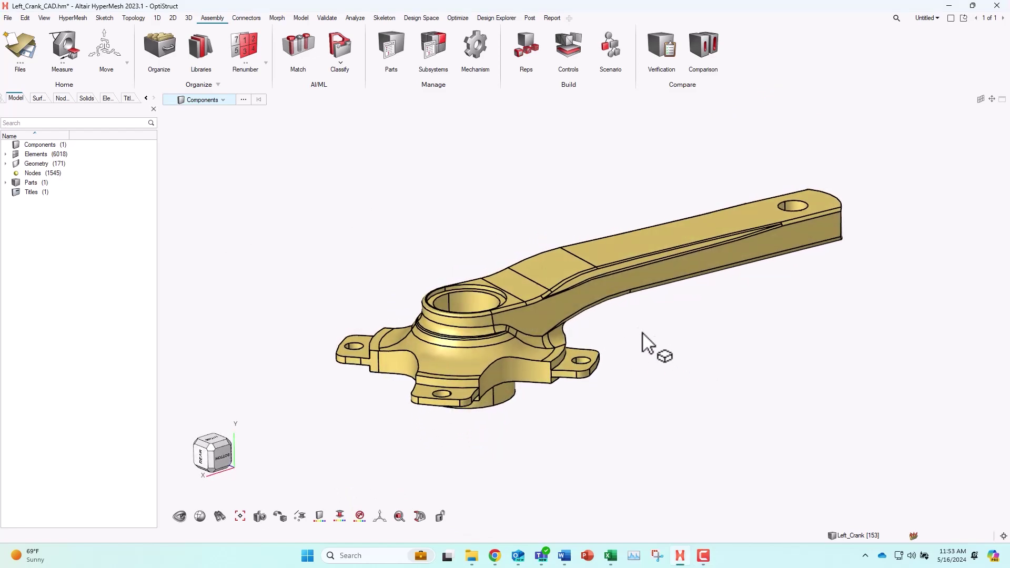
{"action": "left_click_drag", "start_coordinate": [575, 327], "coordinate": [533, 331], "text": "ctrl"}
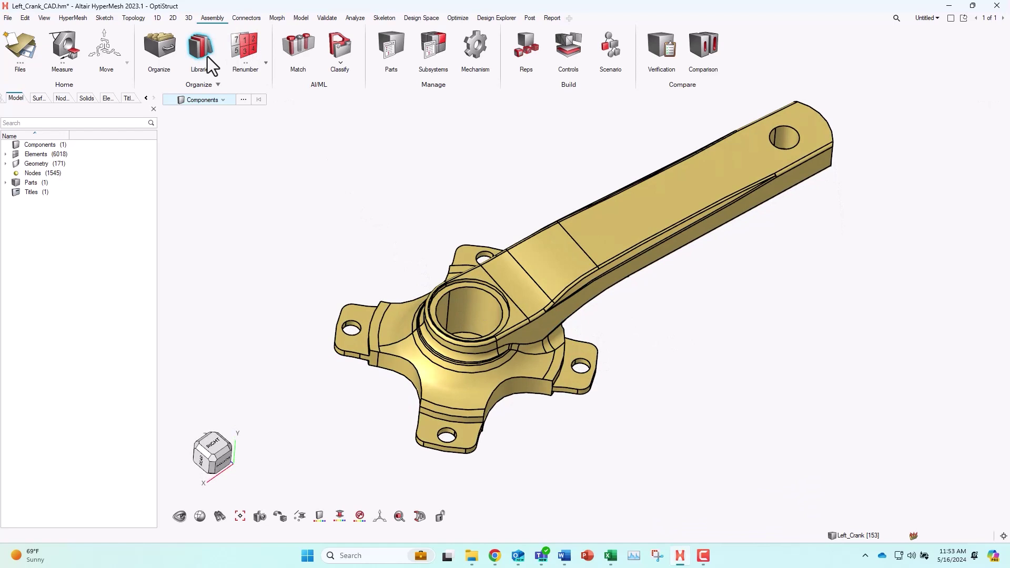
{"action": "left_click", "coordinate": [100, 20]}
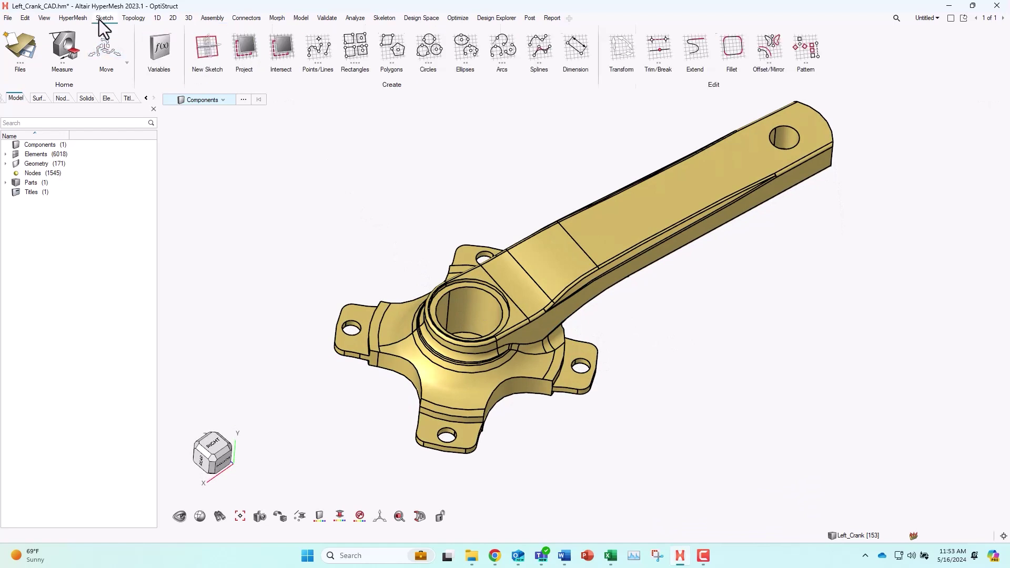
{"action": "left_click", "coordinate": [134, 17]}
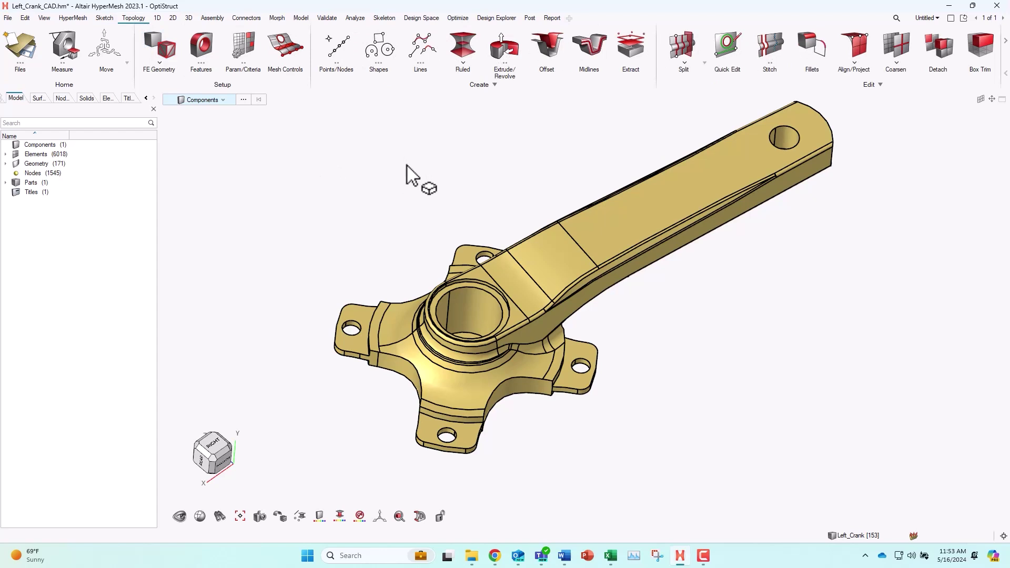
Search commands for 'mater', clear it, then search 'keyb' to find Keyboard Shortcuts.
{"action": "key", "text": "ctrl+f"}
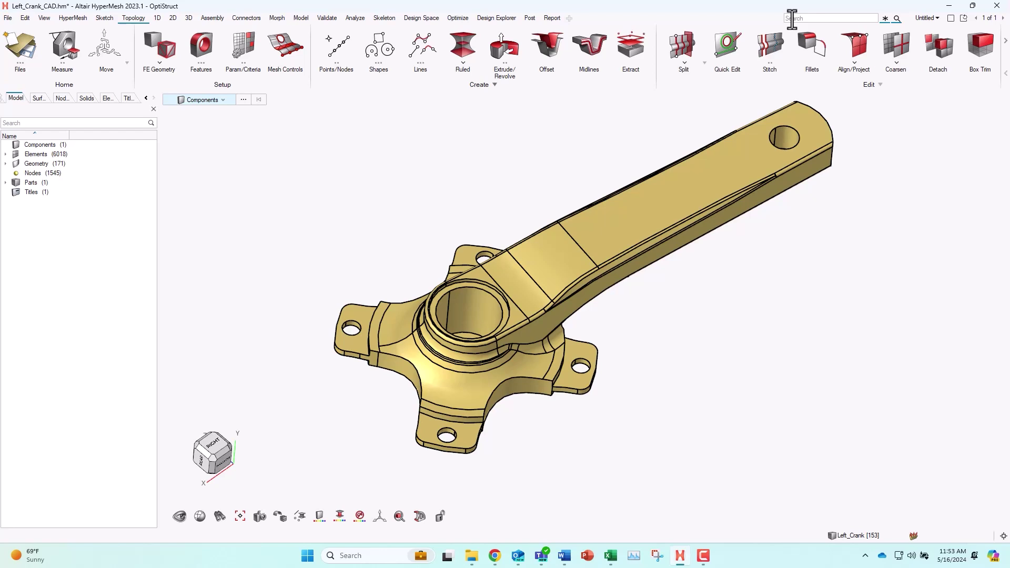
{"action": "type", "text": "mater"}
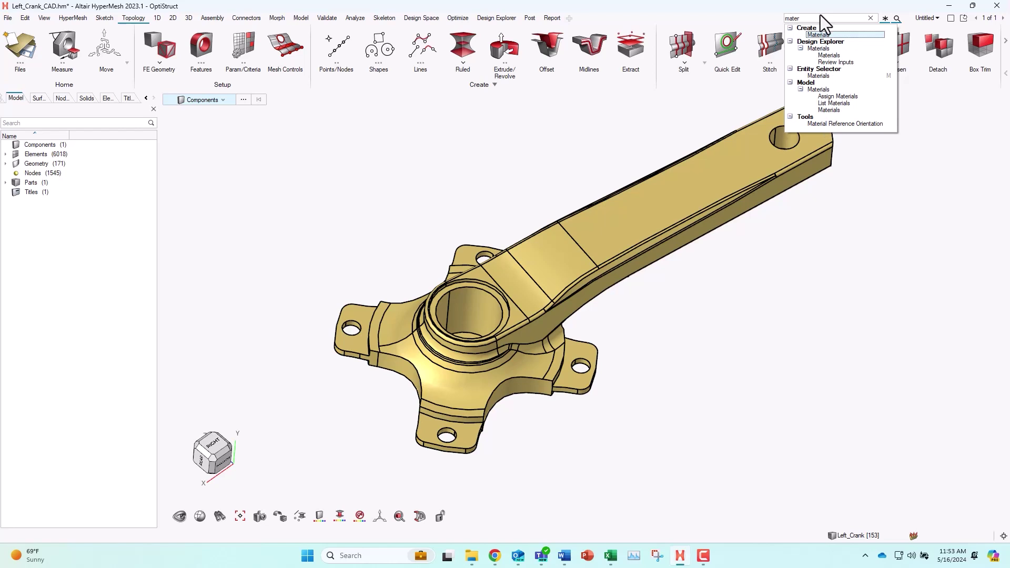
{"action": "left_click", "coordinate": [870, 17]}
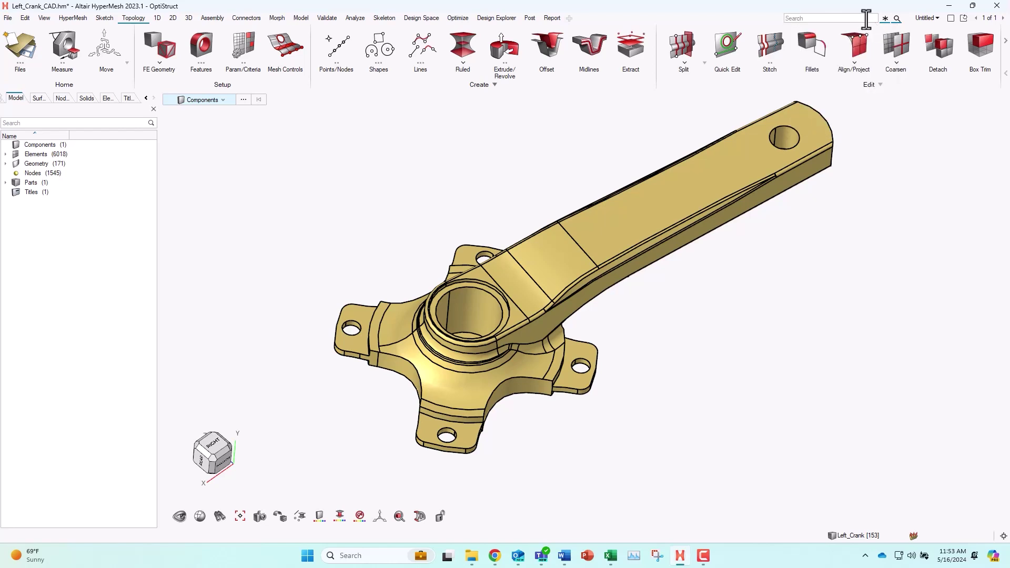
{"action": "type", "text": "keyb"}
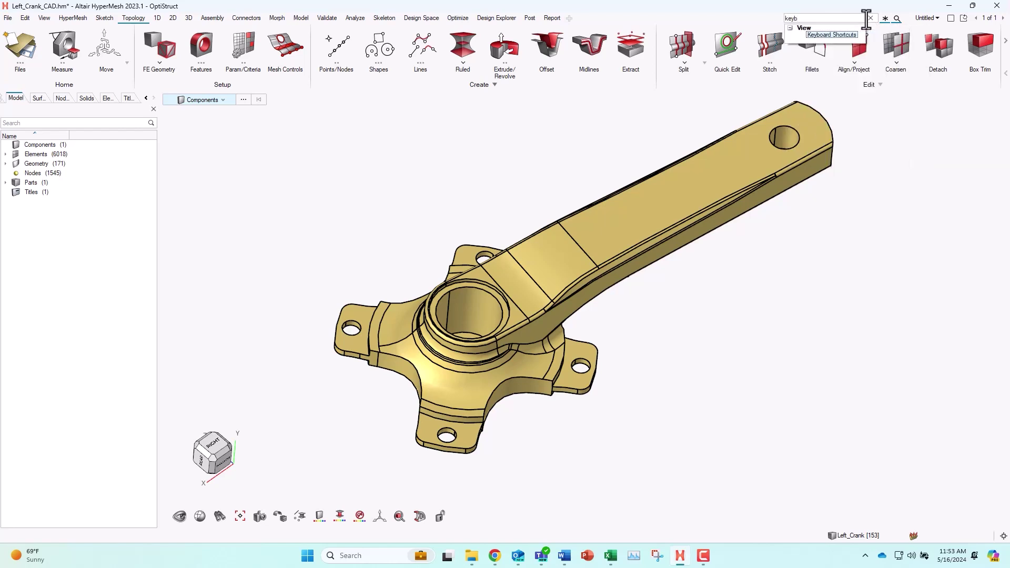
Open the Shortcuts Editor from search, close it, and reopen it via View > Keyboard Shortcuts.
{"action": "left_click", "coordinate": [822, 36]}
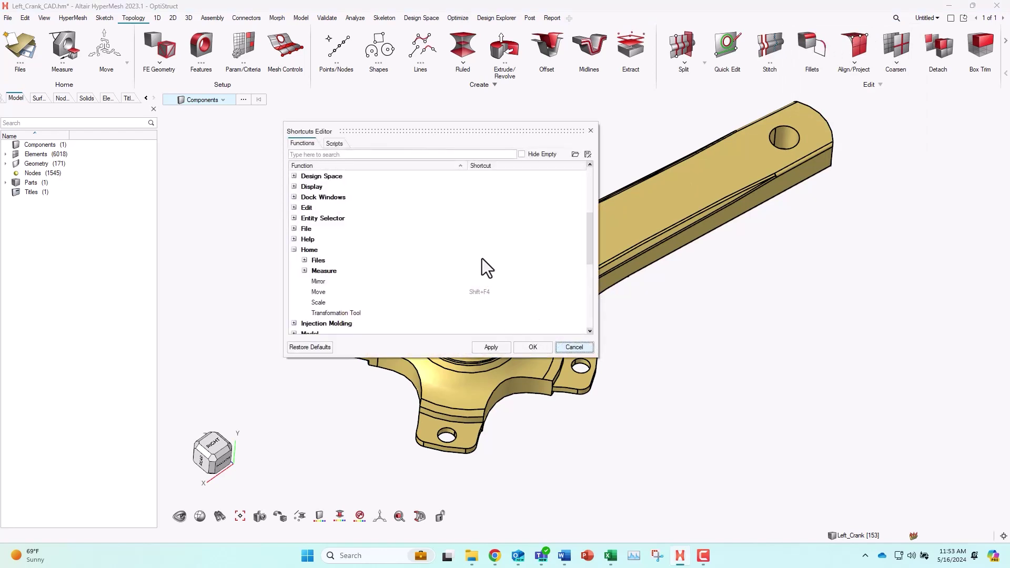
{"action": "left_click", "coordinate": [590, 131]}
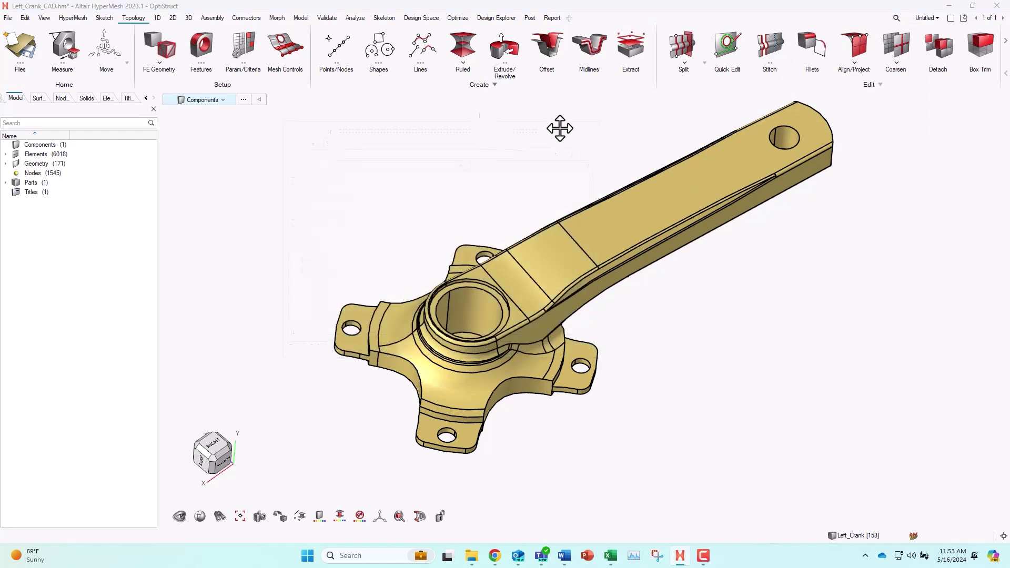
{"action": "left_click", "coordinate": [43, 17]}
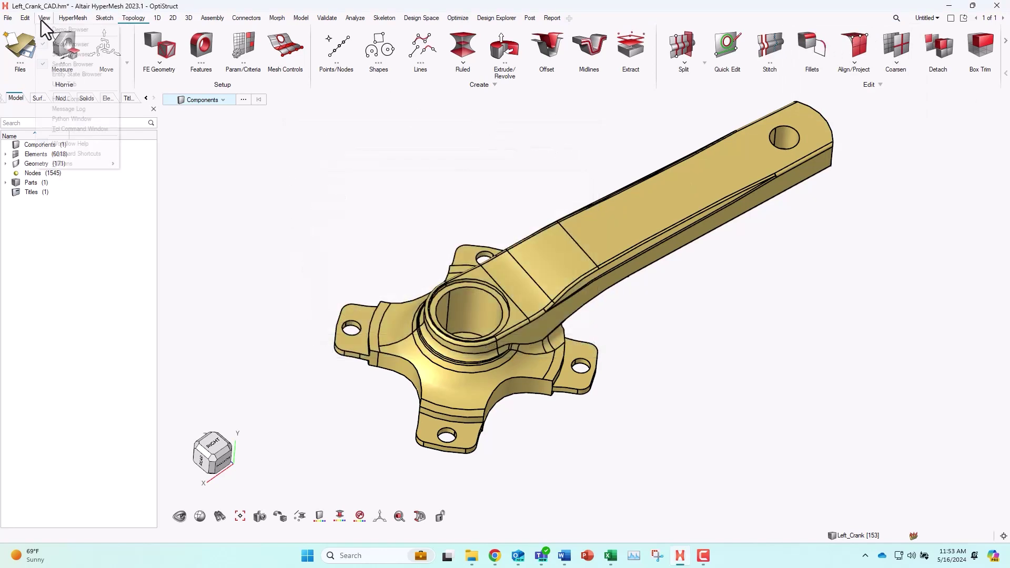
{"action": "left_click", "coordinate": [58, 155]}
Collapse the Home group and expand then collapse the 1D function group.
{"action": "left_click", "coordinate": [293, 249]}
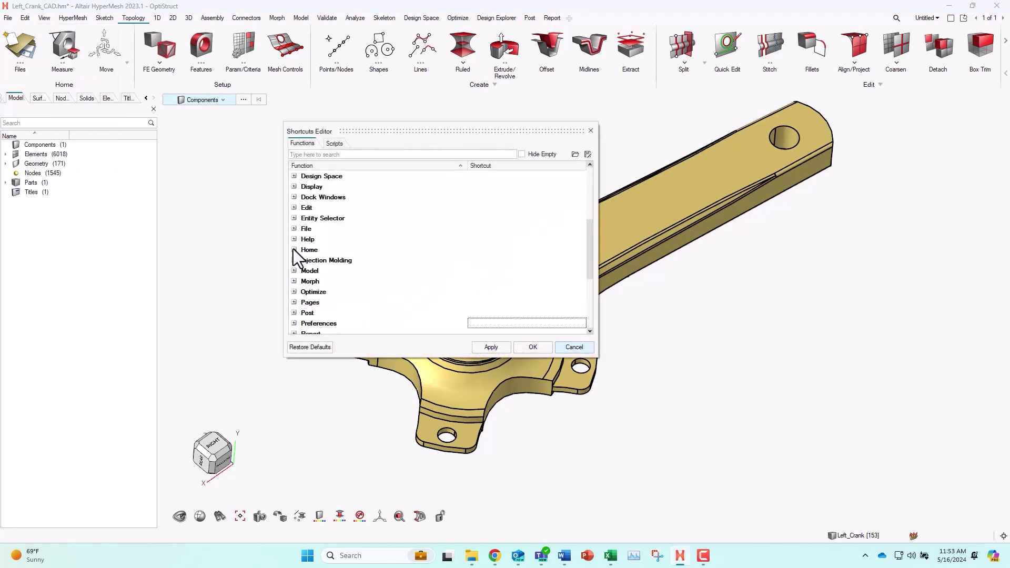
{"action": "scroll", "coordinate": [311, 263], "scroll_direction": "up", "scroll_amount": 1}
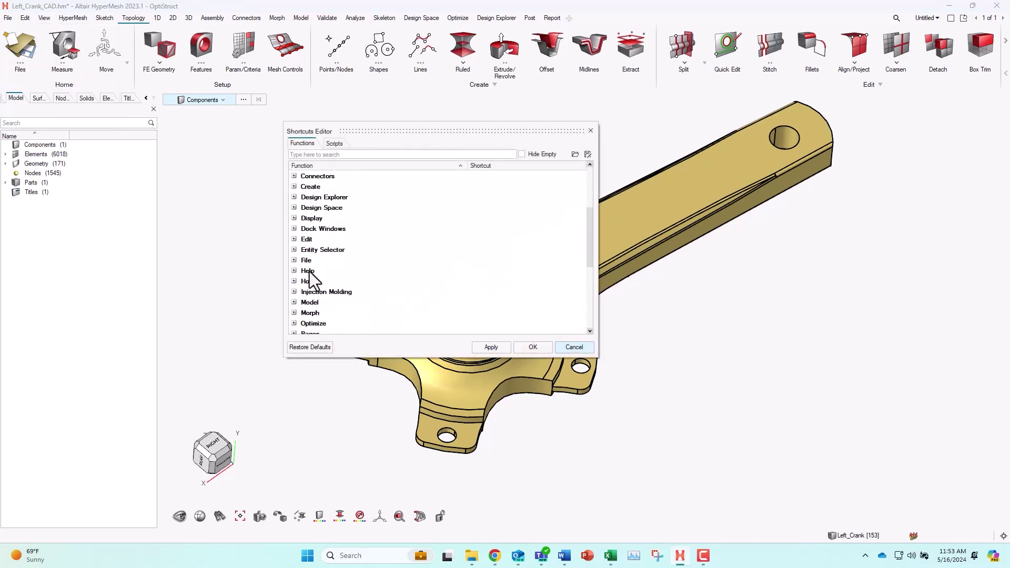
{"action": "left_click_drag", "start_coordinate": [589, 234], "coordinate": [588, 179]}
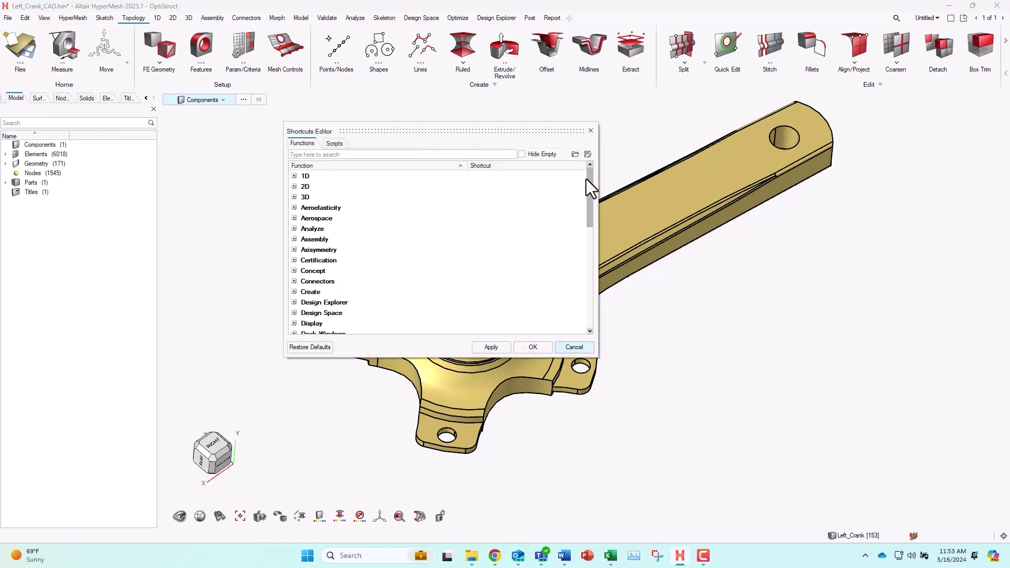
{"action": "left_click", "coordinate": [294, 177]}
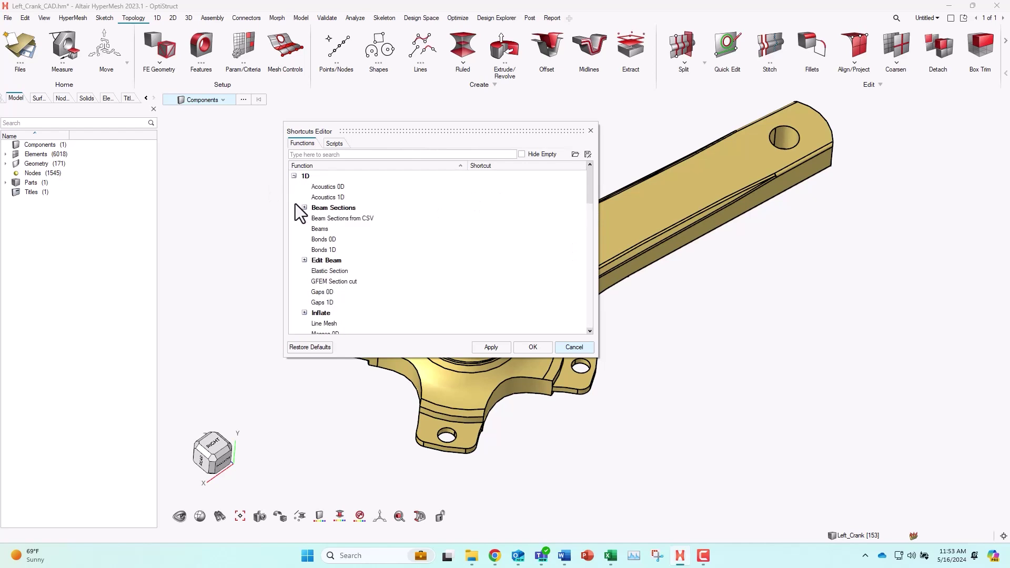
{"action": "left_click", "coordinate": [294, 177]}
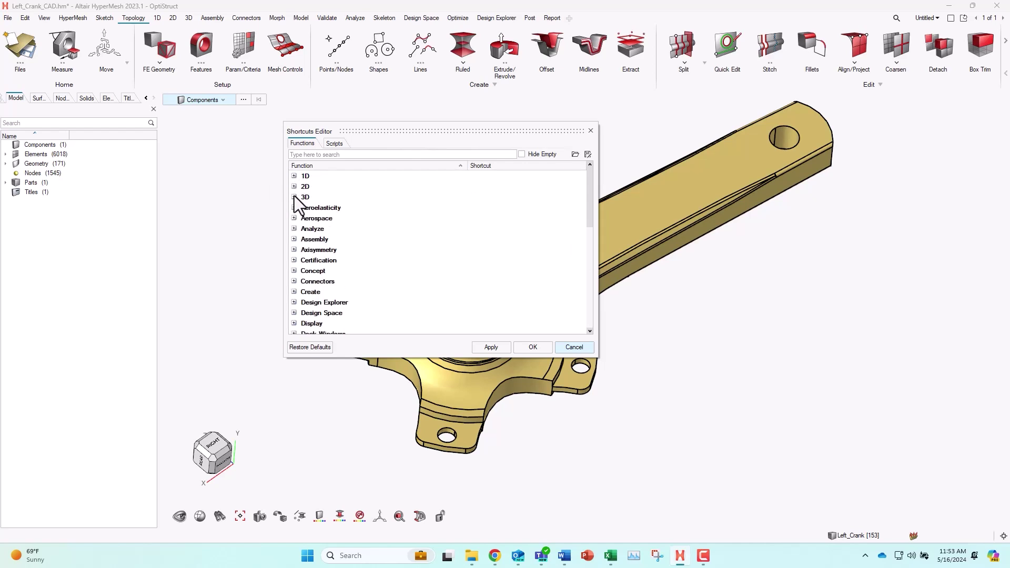
Expand the 3D group, browse its Tet and Solids functions, then collapse it again.
{"action": "left_click", "coordinate": [294, 197]}
{"action": "left_click", "coordinate": [304, 292]}
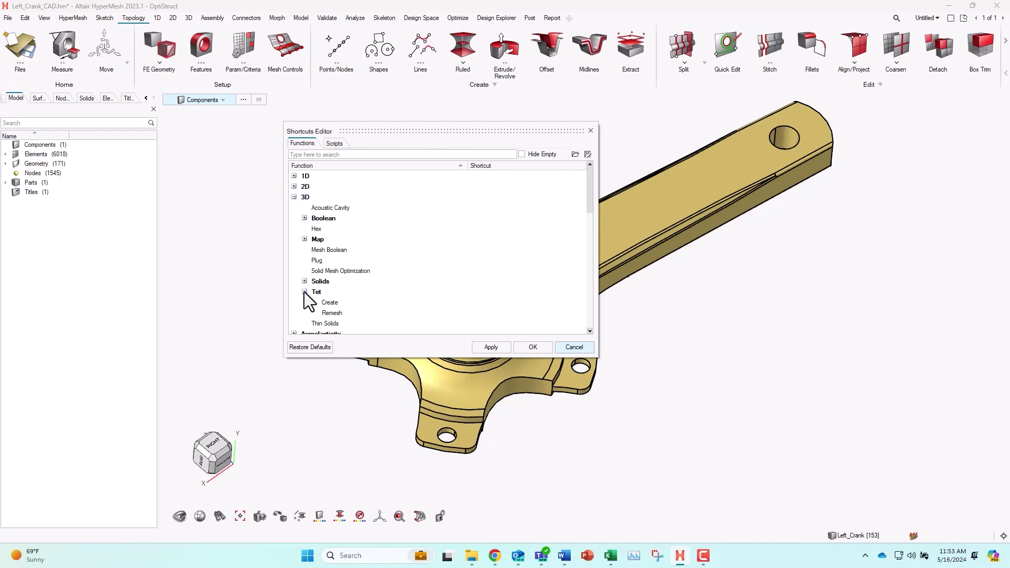
{"action": "scroll", "coordinate": [304, 291], "scroll_direction": "down", "scroll_amount": 2}
{"action": "scroll", "coordinate": [301, 263], "scroll_direction": "up", "scroll_amount": 1}
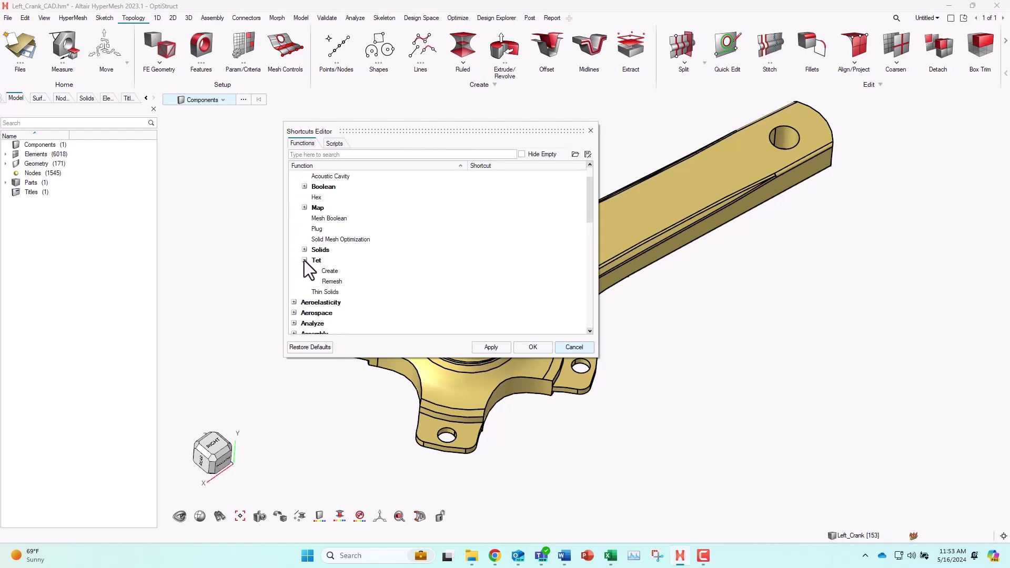
{"action": "left_click", "coordinate": [304, 260]}
{"action": "left_click", "coordinate": [305, 250]}
{"action": "left_click", "coordinate": [305, 250]}
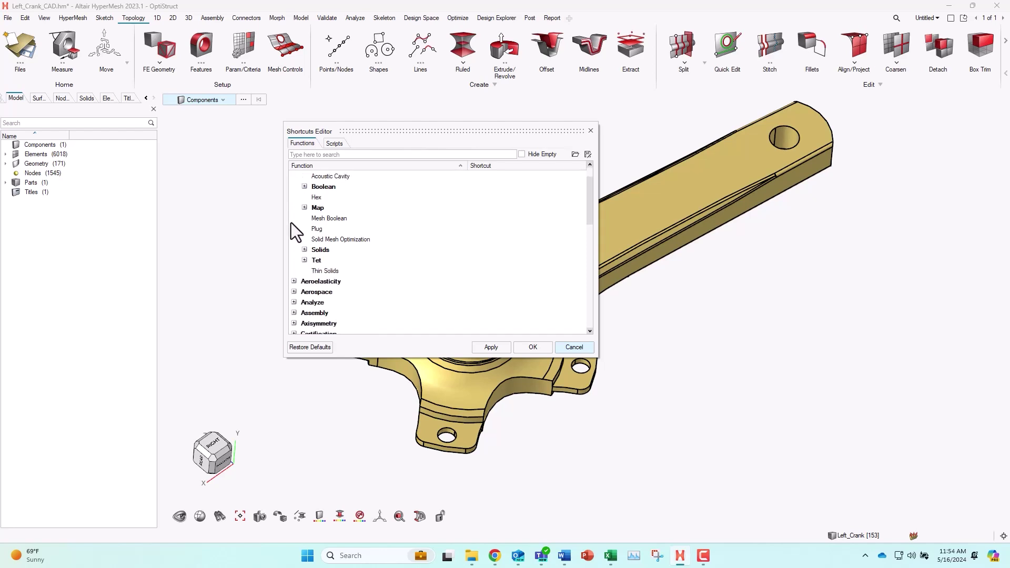
{"action": "scroll", "coordinate": [291, 223], "scroll_direction": "up", "scroll_amount": 1}
{"action": "left_click", "coordinate": [294, 197]}
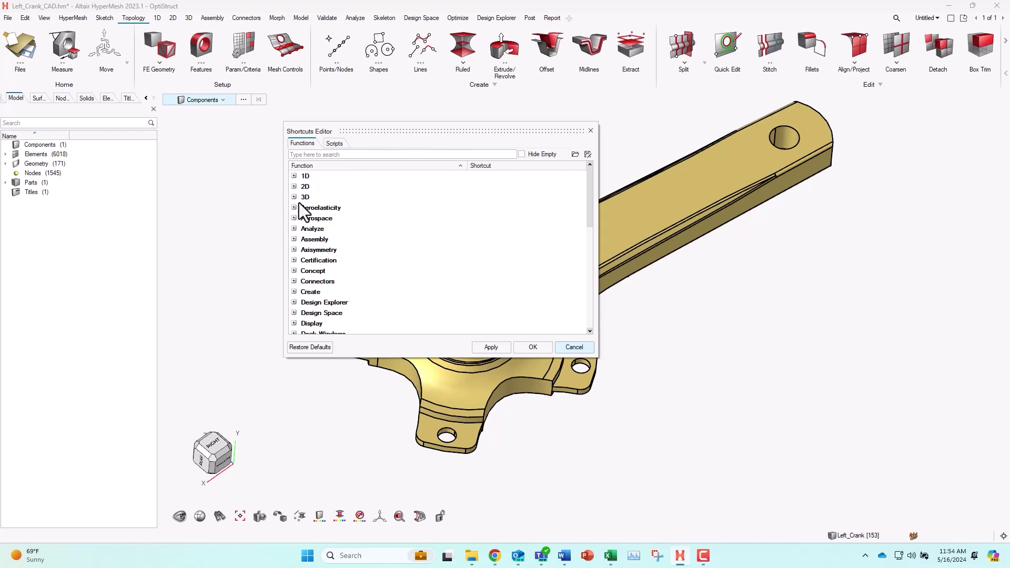
{"action": "scroll", "coordinate": [317, 284], "scroll_direction": "down", "scroll_amount": 7}
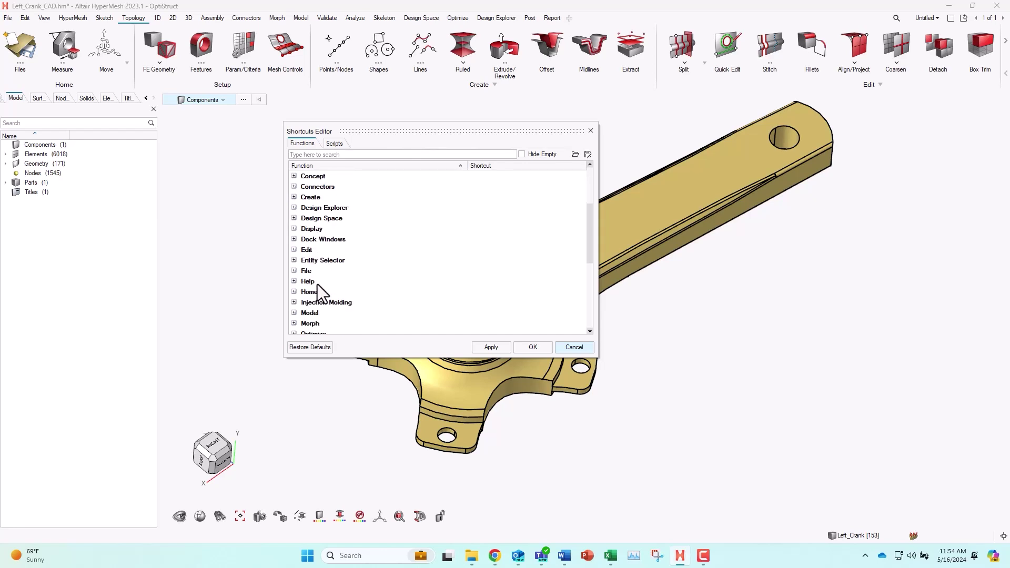
{"action": "scroll", "coordinate": [317, 285], "scroll_direction": "down", "scroll_amount": 3}
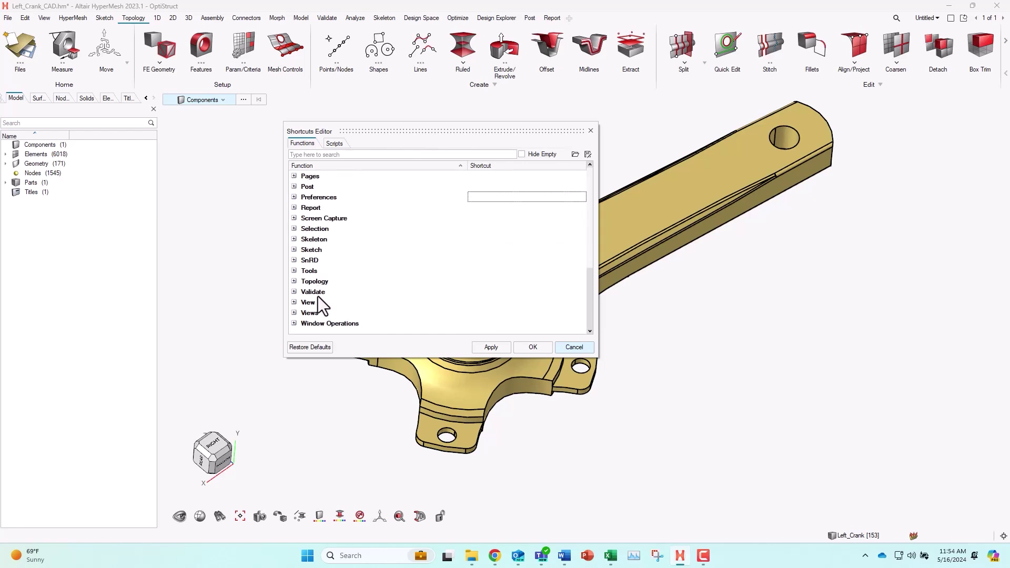
{"action": "scroll", "coordinate": [321, 299], "scroll_direction": "up", "scroll_amount": 1}
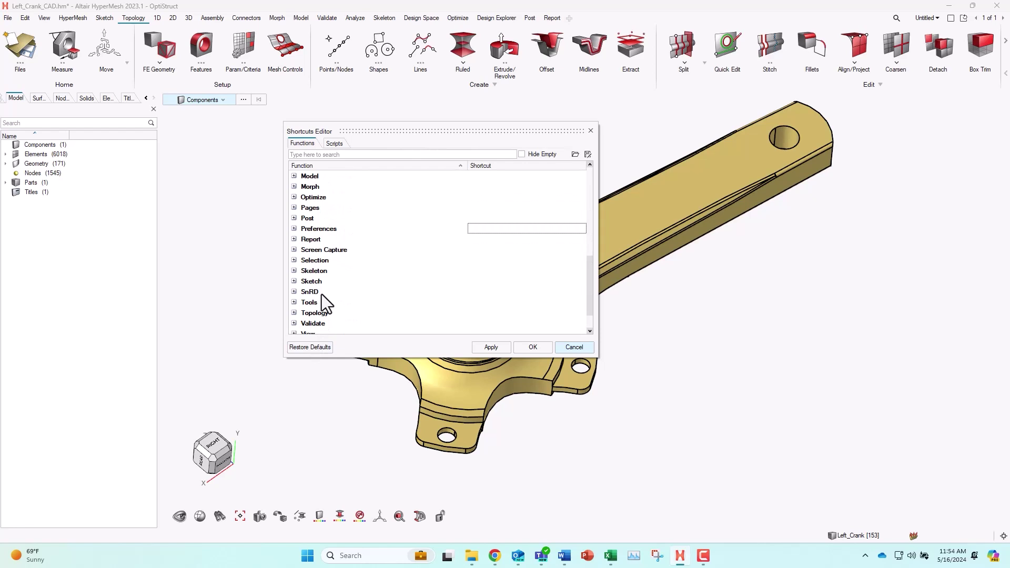
Assign Ctrl+7 to the Preferences function and save the shortcut with OK.
{"action": "left_click", "coordinate": [294, 228]}
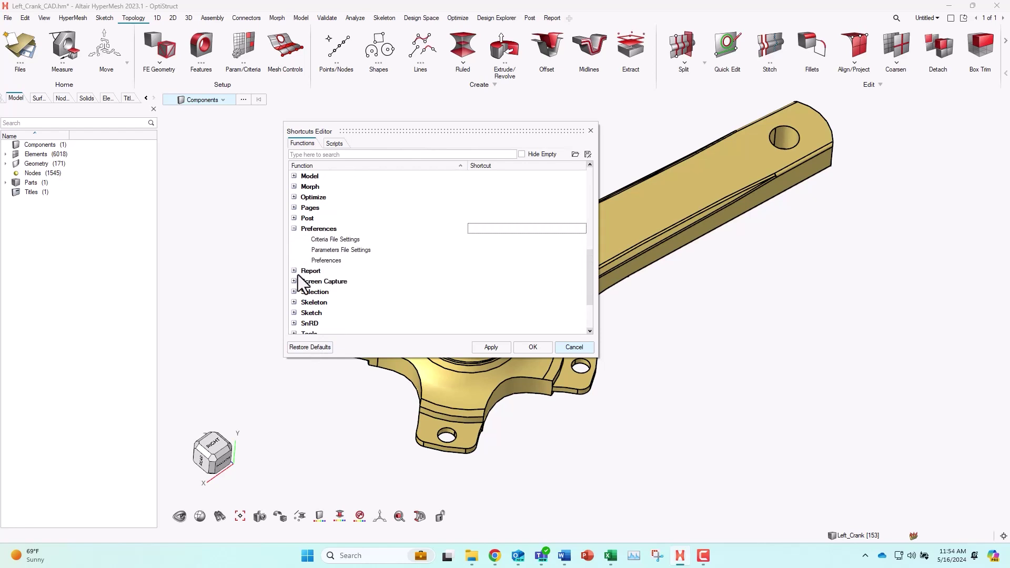
{"action": "left_click", "coordinate": [322, 260]}
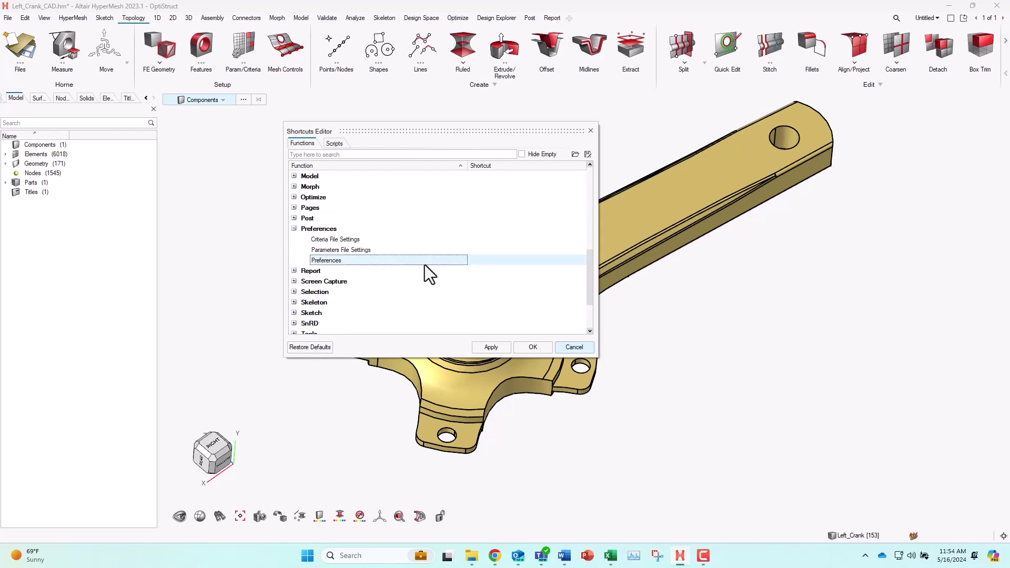
{"action": "left_click", "coordinate": [479, 260]}
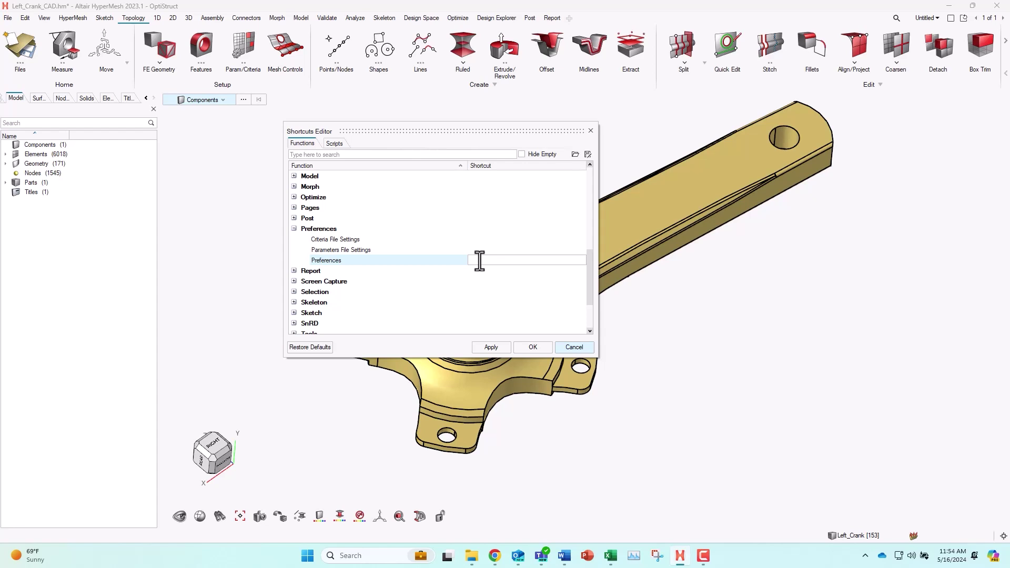
{"action": "key", "text": "ctrl+7"}
{"action": "left_click", "coordinate": [532, 347]}
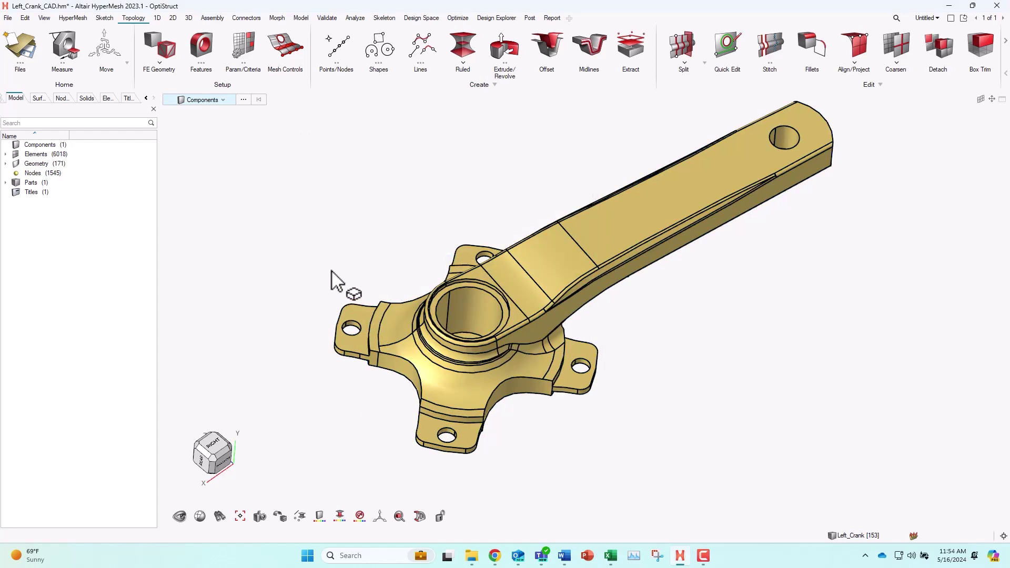
Test Ctrl+7 to open Preferences, cancel it, and reopen the Shortcuts Editor from View.
{"action": "key", "text": "ctrl+7"}
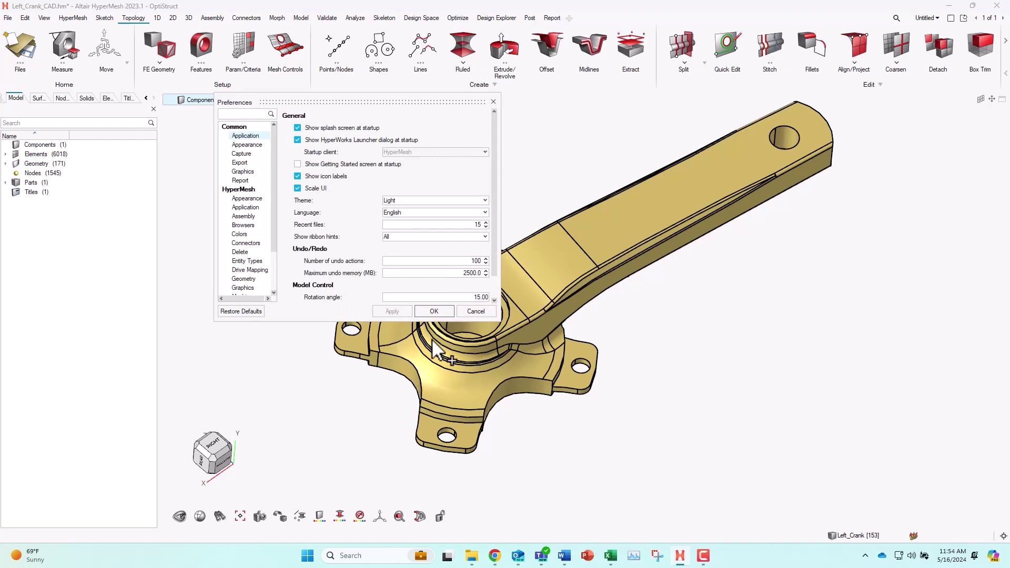
{"action": "left_click", "coordinate": [482, 310]}
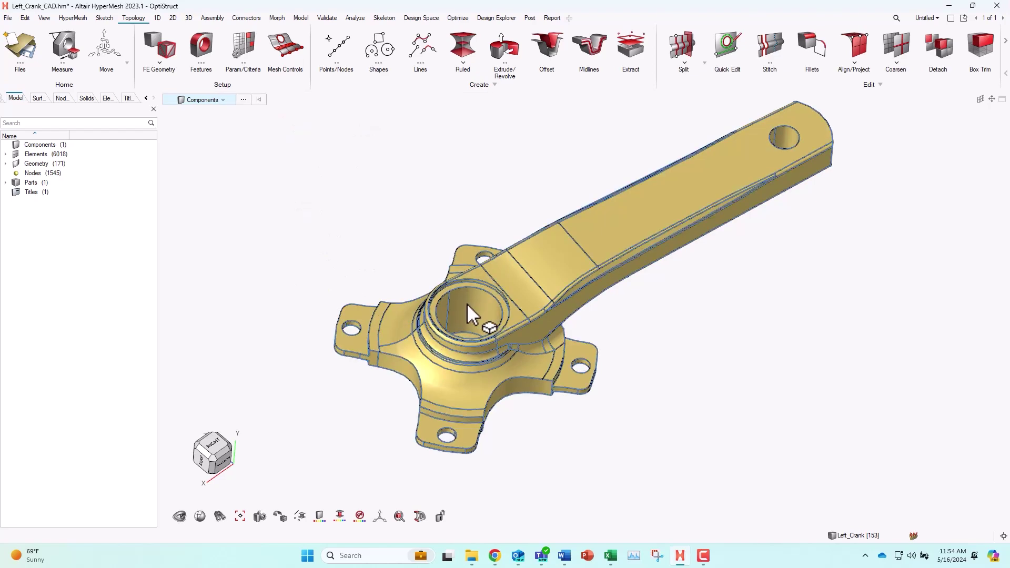
{"action": "left_click", "coordinate": [46, 17]}
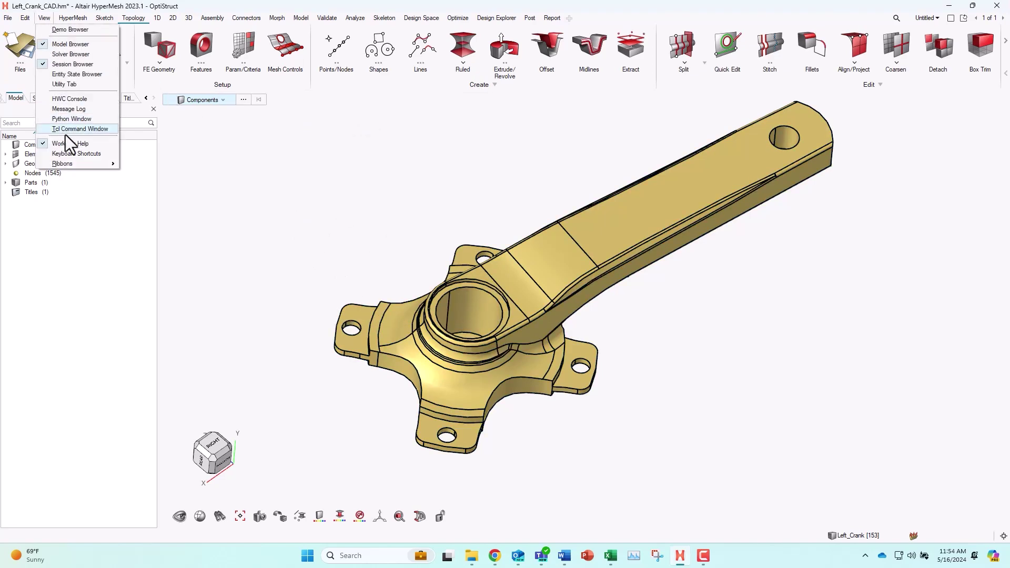
{"action": "left_click", "coordinate": [73, 152]}
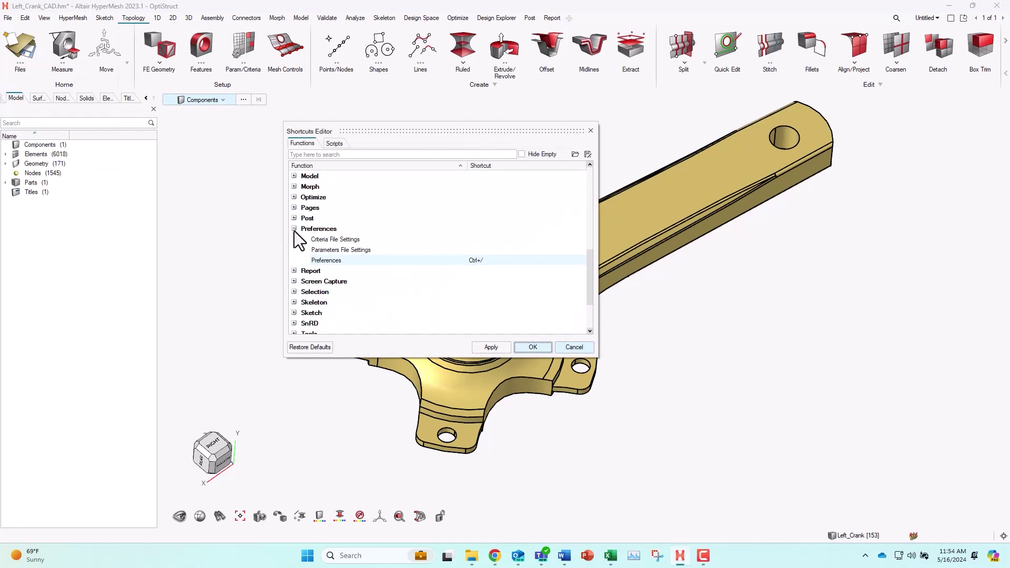
Collapse Preferences, glance at Scripts, and filter the Functions list by 'fillet'.
{"action": "left_click", "coordinate": [294, 230]}
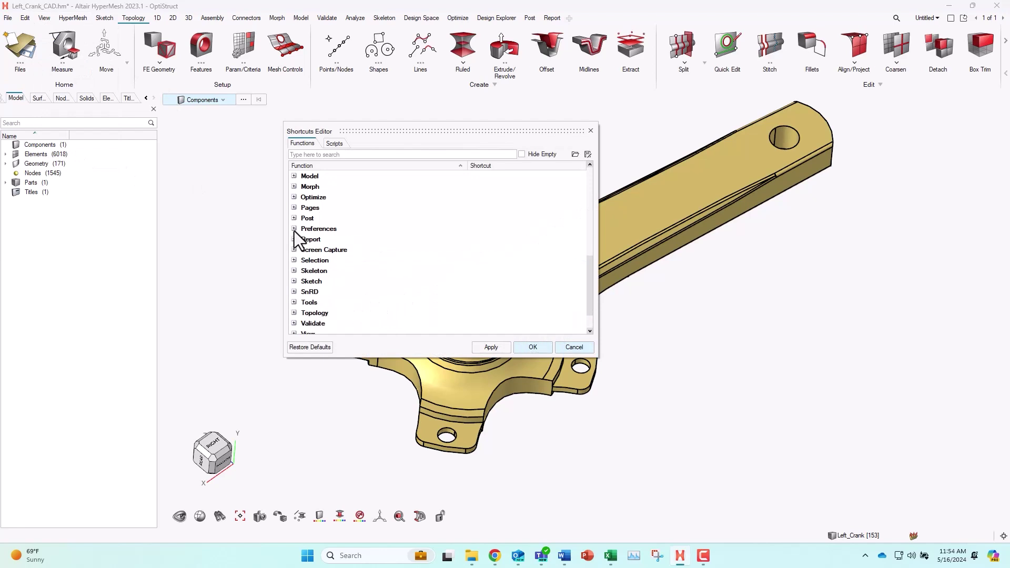
{"action": "left_click", "coordinate": [335, 144]}
{"action": "left_click", "coordinate": [308, 147]}
{"action": "type", "text": "fill"}
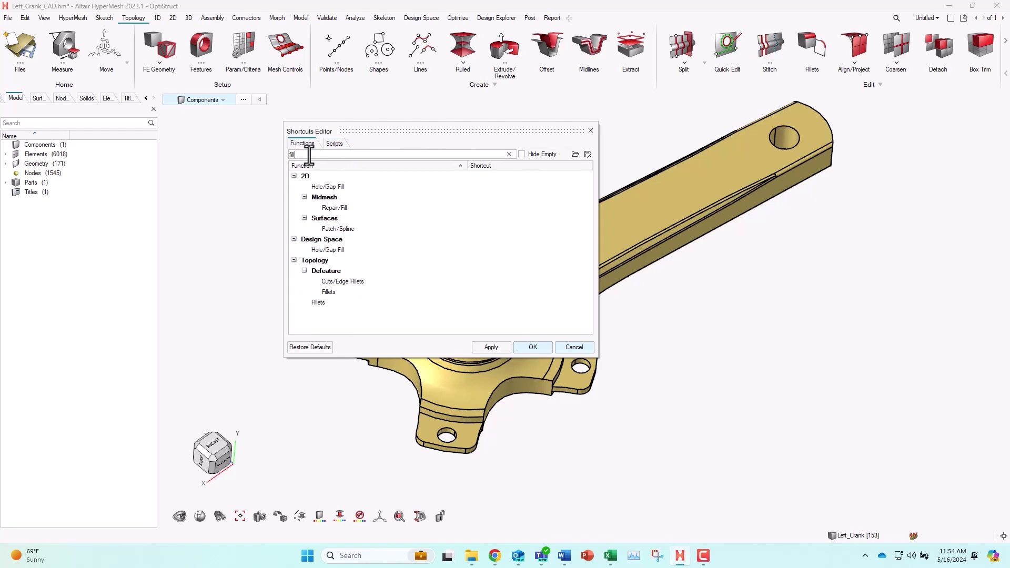
{"action": "type", "text": "et"}
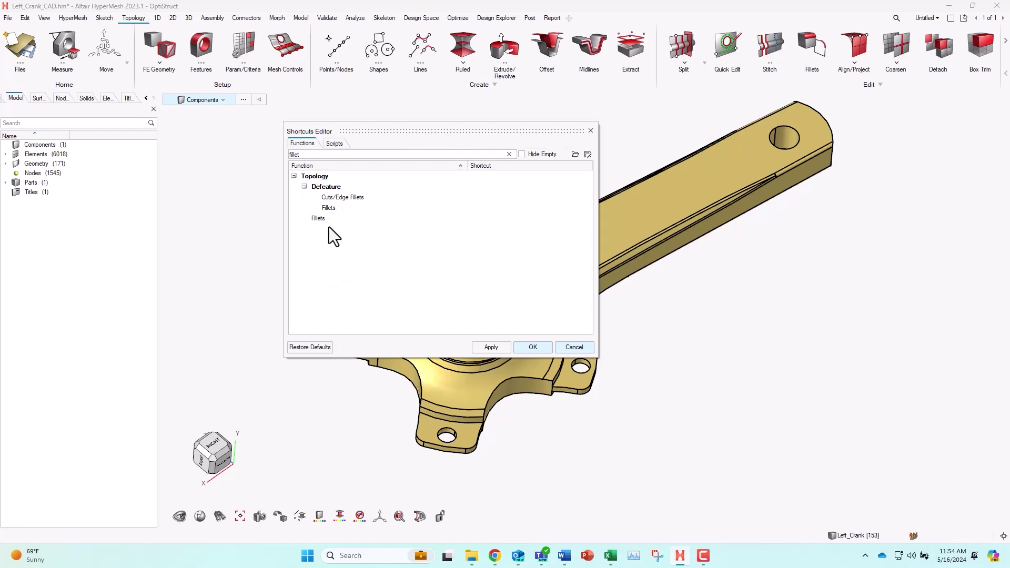
Clear the search and add Update_Constraints_display_v0.1.tcl as a new script shortcut entry.
{"action": "left_click", "coordinate": [510, 154]}
{"action": "left_click", "coordinate": [335, 144]}
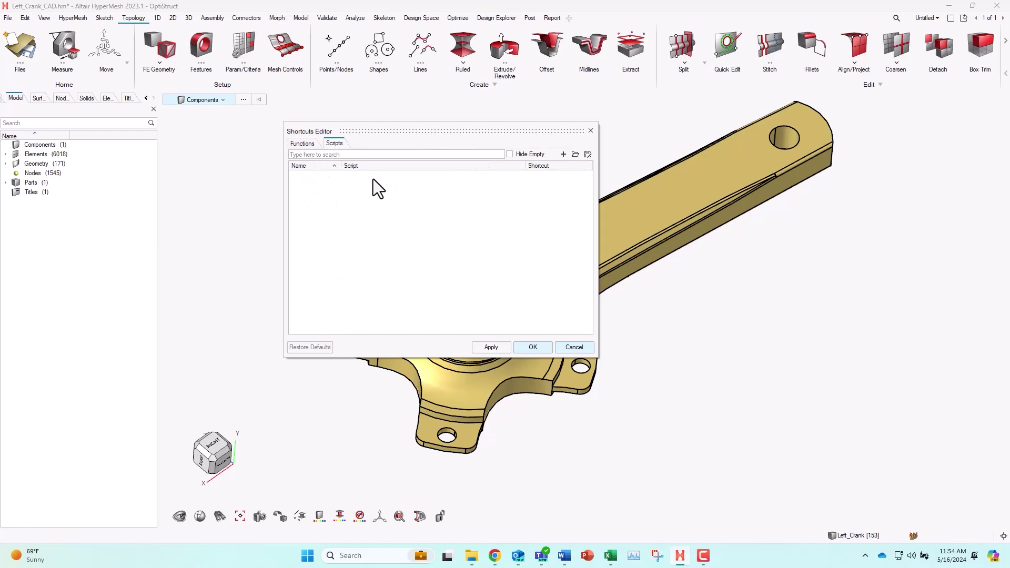
{"action": "left_click", "coordinate": [564, 154]}
{"action": "left_click", "coordinate": [453, 206]}
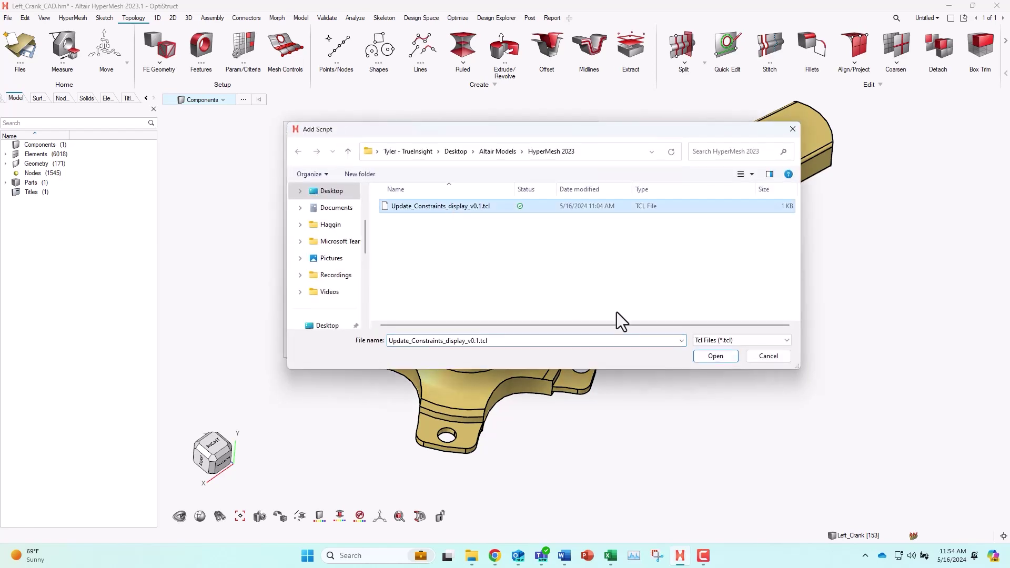
{"action": "left_click", "coordinate": [708, 355]}
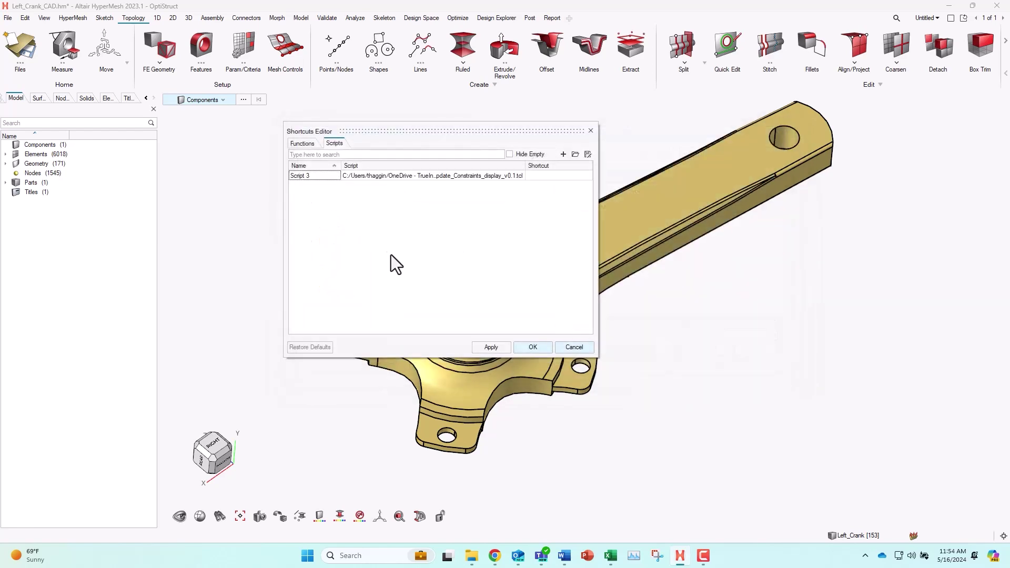
Rename the script entry to 'Update Constraints', give it Ctrl+P, and save with OK.
{"action": "double_click", "coordinate": [315, 176]}
{"action": "key", "text": "BackSpace"}
{"action": "key", "text": "BackSpace"}
{"action": "key", "text": "BackSpace"}
{"action": "key", "text": "BackSpace"}
{"action": "key", "text": "BackSpace"}
{"action": "key", "text": "BackSpace"}
{"action": "key", "text": "BackSpace"}
{"action": "key", "text": "BackSpace"}
{"action": "type", "text": "Update Constraints"}
{"action": "left_click", "coordinate": [540, 176]}
{"action": "double_click", "coordinate": [542, 177]}
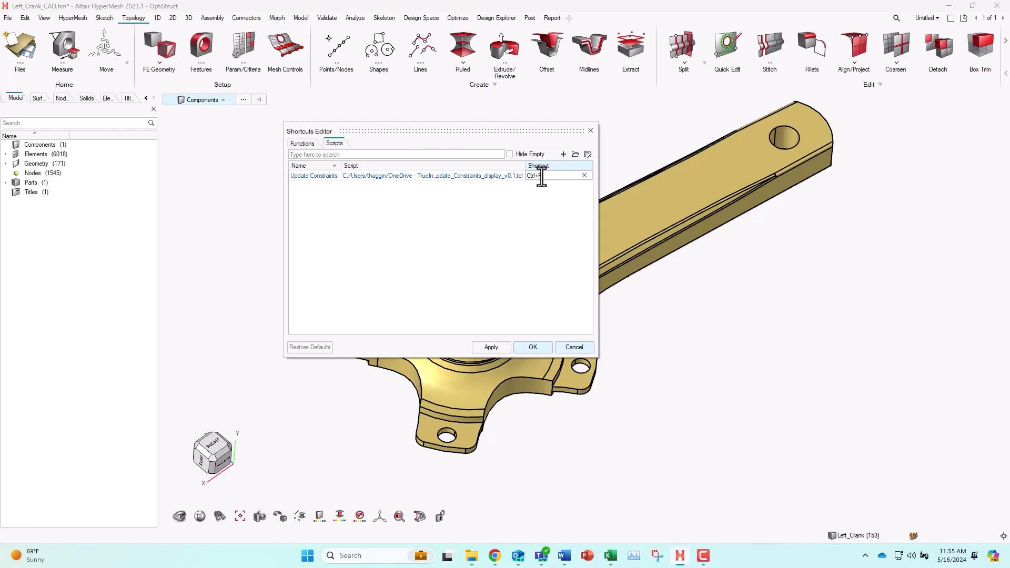
{"action": "key", "text": "ctrl+p"}
{"action": "left_click", "coordinate": [532, 347]}
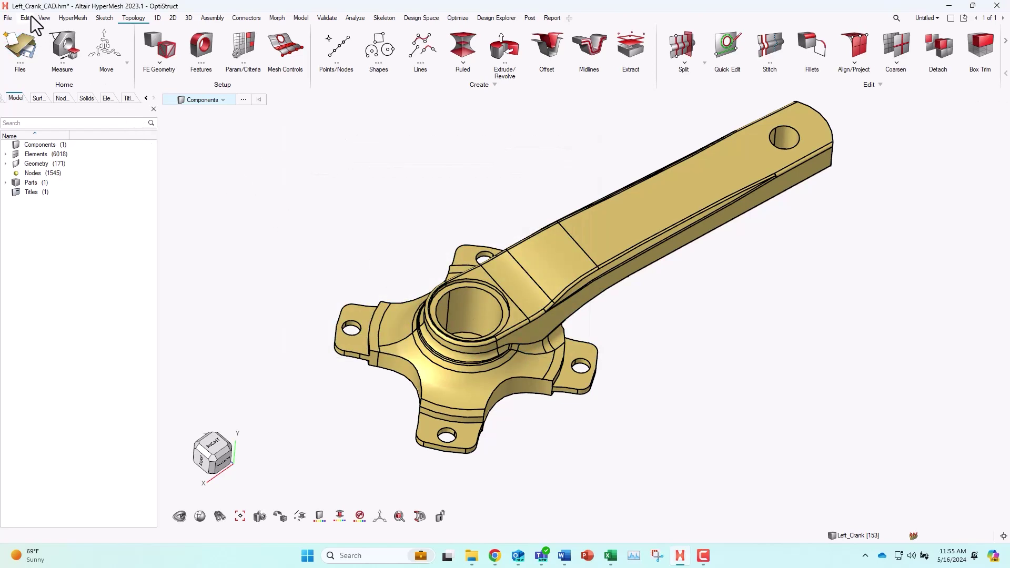
{"action": "left_click", "coordinate": [45, 18]}
{"action": "left_click", "coordinate": [73, 147]}
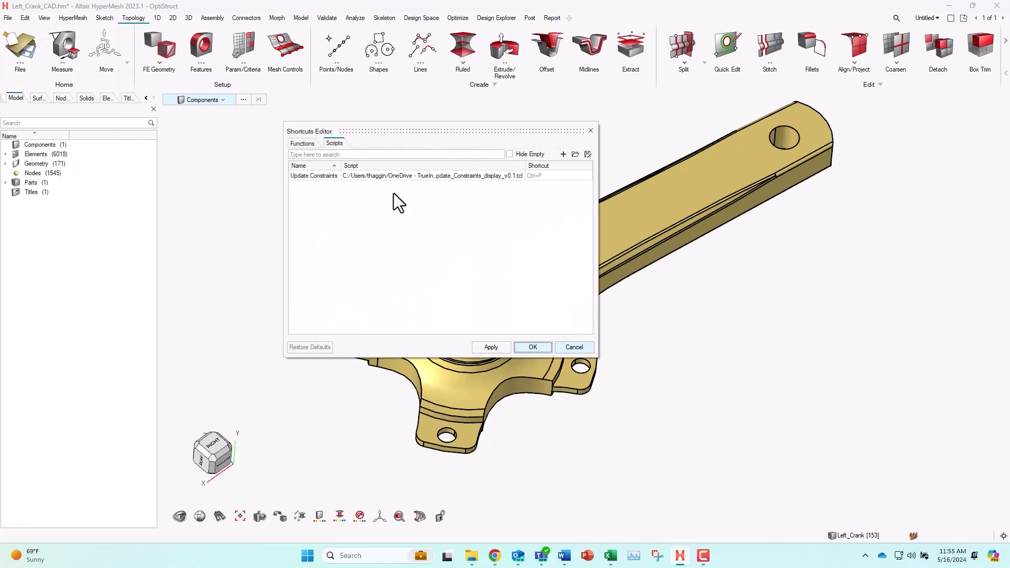
{"action": "left_click", "coordinate": [309, 144]}
{"action": "left_click", "coordinate": [294, 176]}
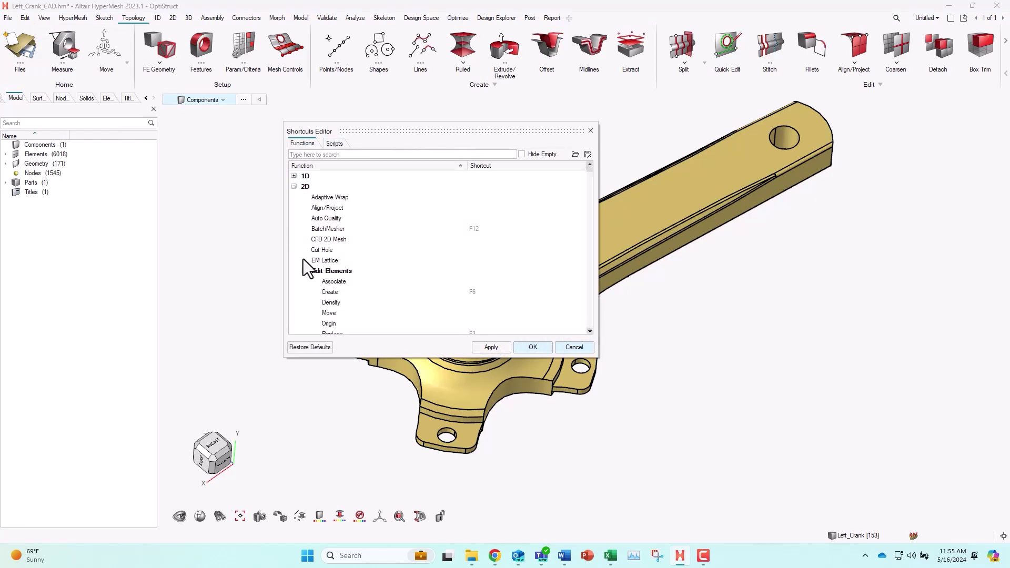
{"action": "left_click", "coordinate": [294, 186]}
{"action": "scroll", "coordinate": [321, 280], "scroll_direction": "down", "scroll_amount": 15}
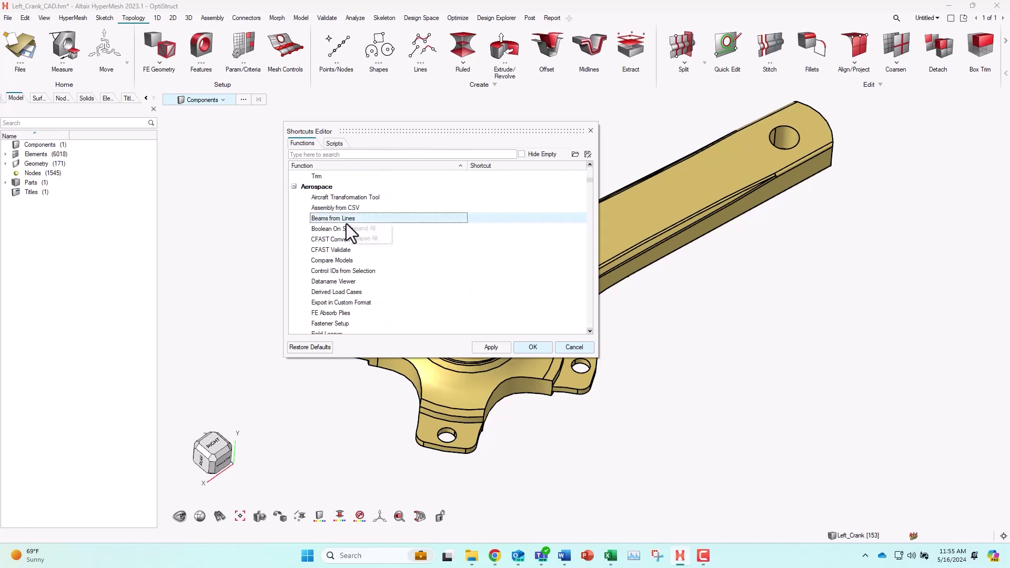
{"action": "scroll", "coordinate": [353, 231], "scroll_direction": "down", "scroll_amount": 15}
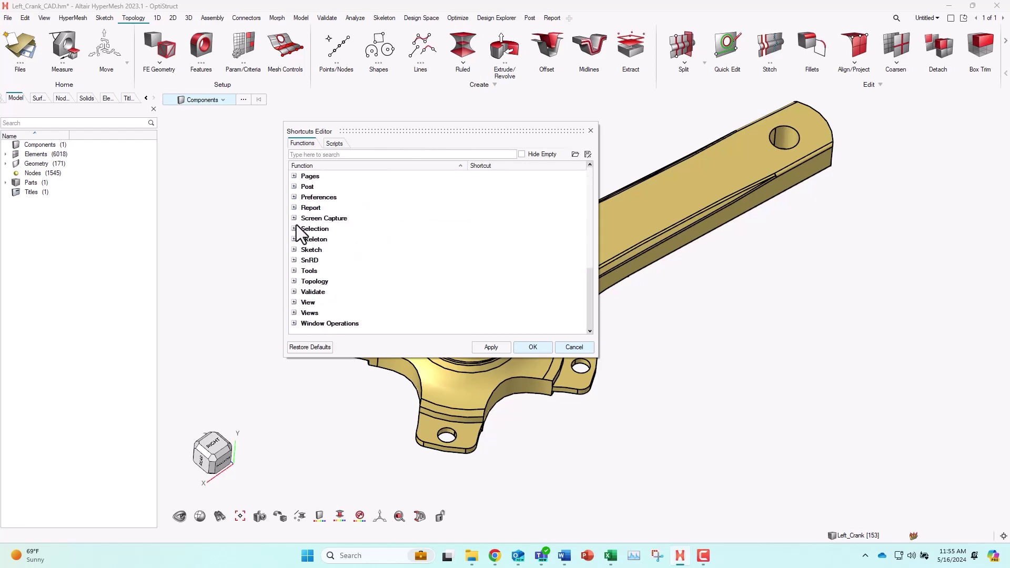
{"action": "left_click", "coordinate": [294, 197]}
{"action": "left_click", "coordinate": [320, 229]}
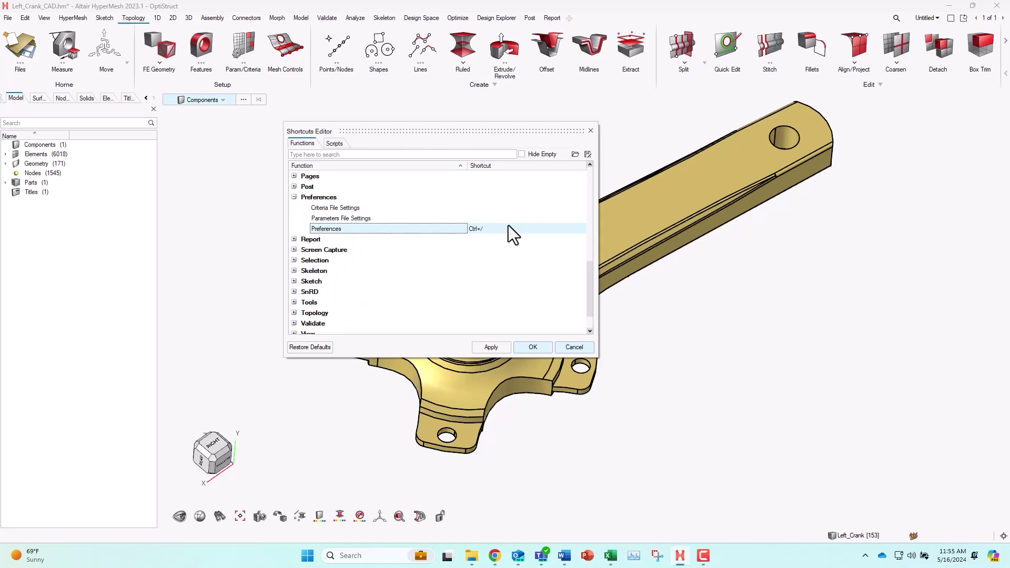
Close the shortcut editor, orbit and zoom the crank, fit it, and start Move with M.
{"action": "left_click", "coordinate": [575, 348]}
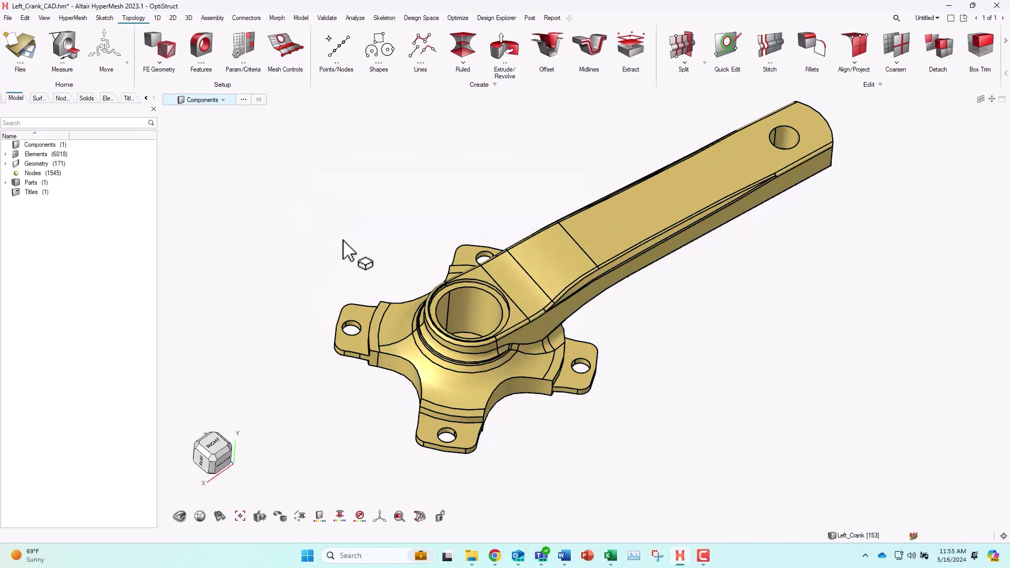
{"action": "middle_click_drag", "start_coordinate": [375, 247], "coordinate": [331, 379]}
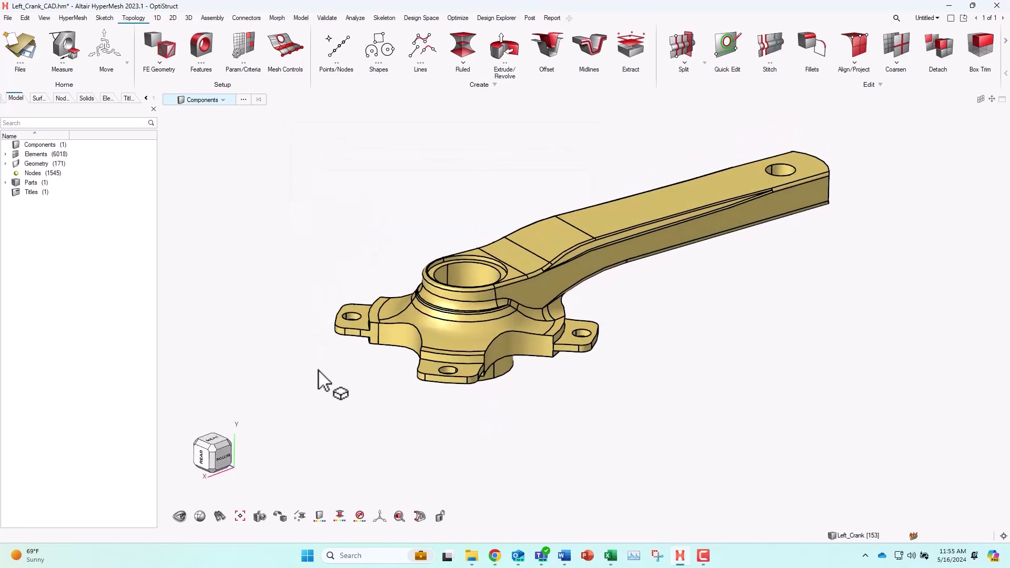
{"action": "mouse_move", "coordinate": [473, 219]}
{"action": "middle_mouse_down"}
{"action": "mouse_move", "coordinate": [474, 234]}
{"action": "mouse_move", "coordinate": [463, 236]}
{"action": "middle_mouse_up"}
{"action": "middle_click_drag", "start_coordinate": [395, 190], "coordinate": [456, 200]}
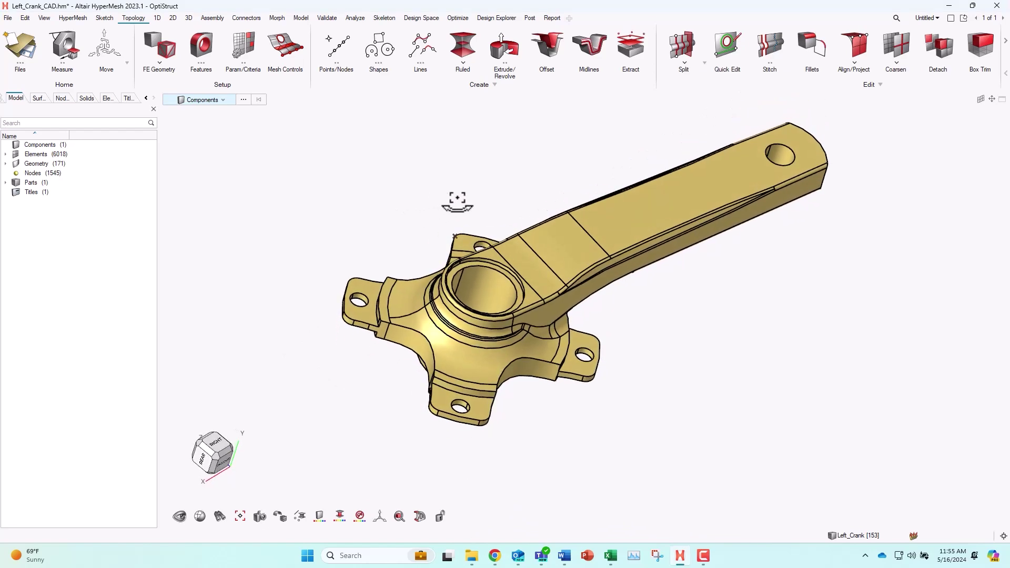
{"action": "scroll", "coordinate": [463, 328], "scroll_direction": "up", "scroll_amount": 5}
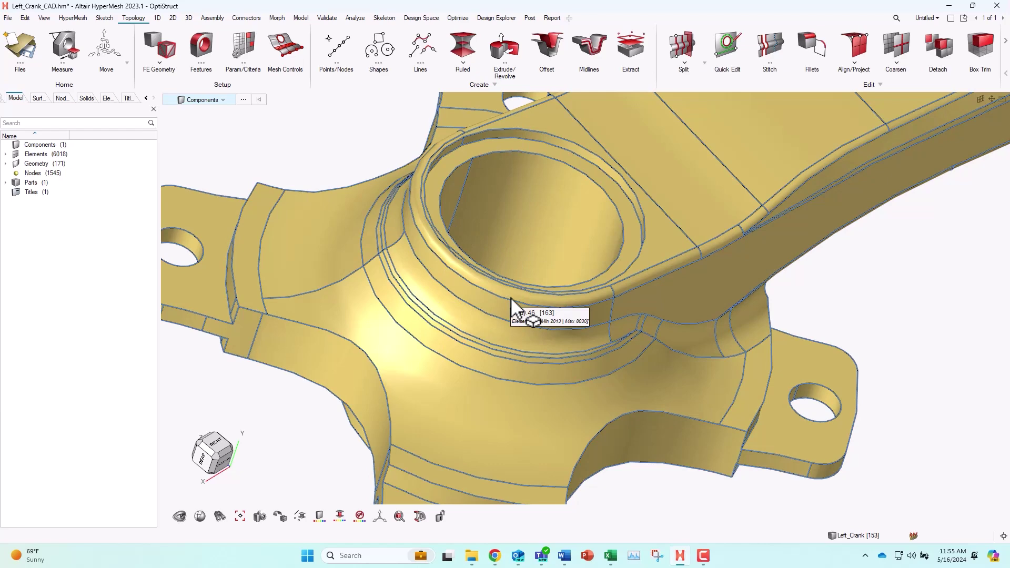
{"action": "key", "text": "f"}
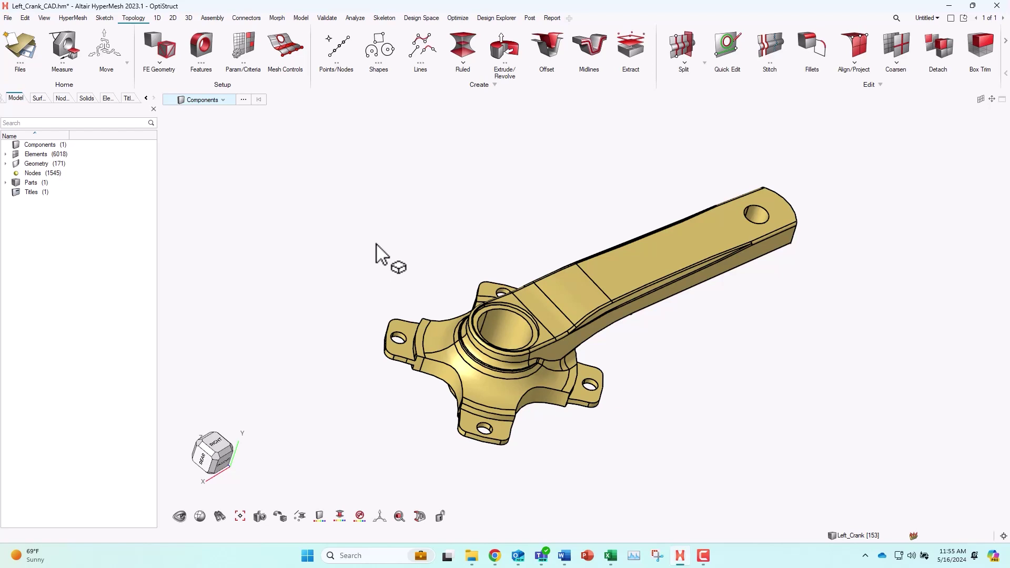
{"action": "key", "text": "m"}
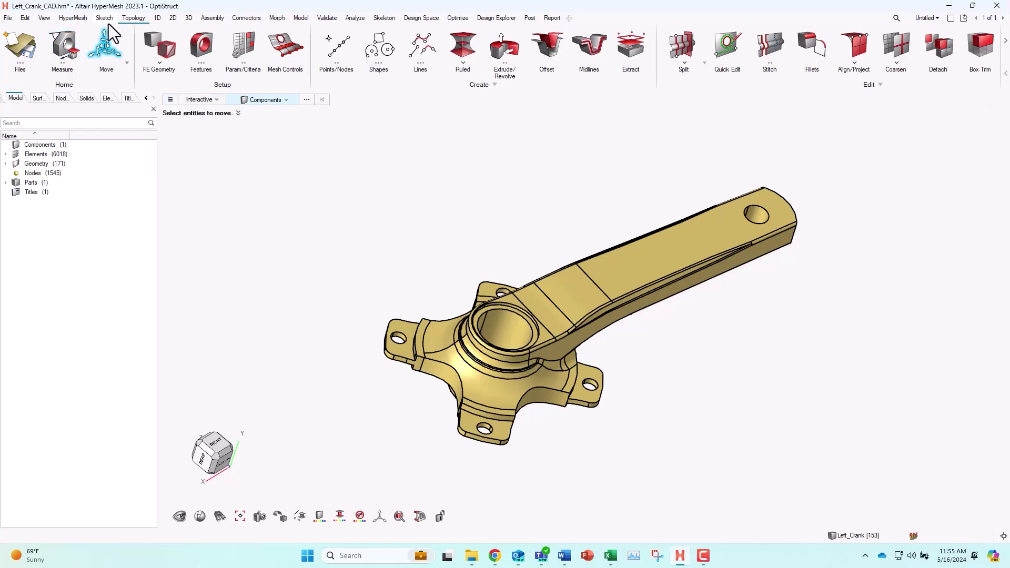
Select the crank component, rotate it 5° with the manipulator, and exit the Move tool.
{"action": "left_click", "coordinate": [515, 341]}
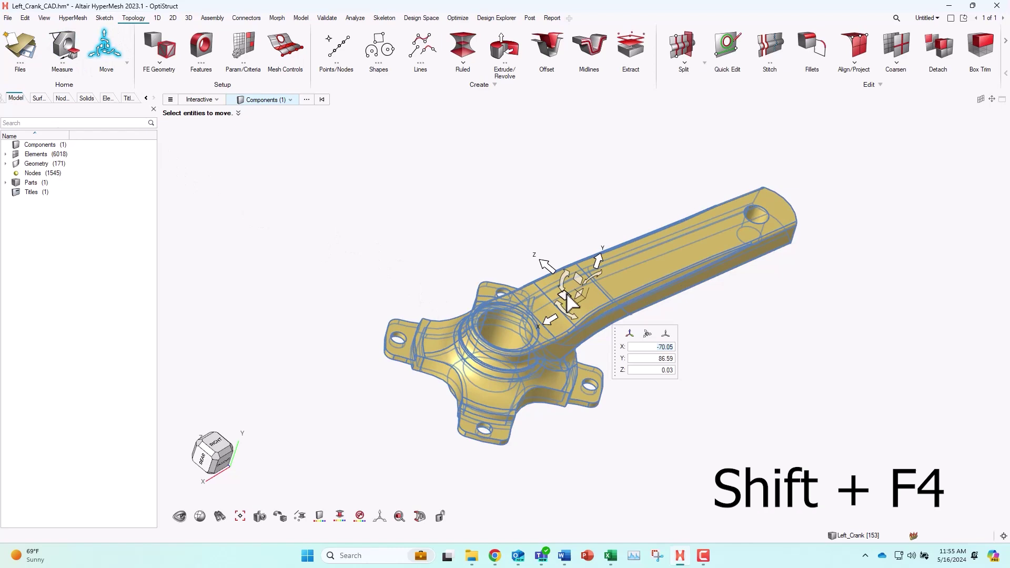
{"action": "left_click_drag", "start_coordinate": [571, 303], "coordinate": [468, 230]}
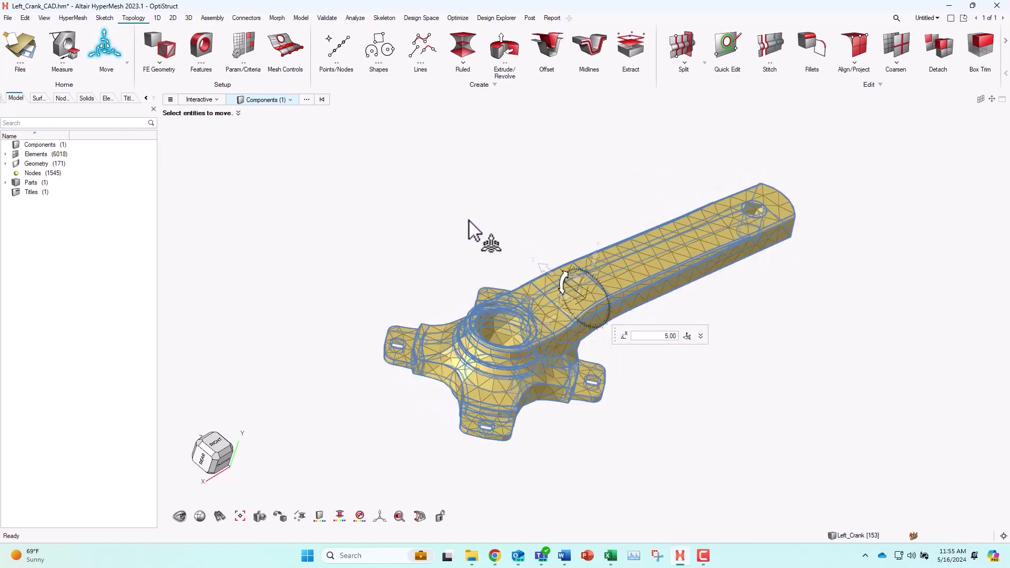
{"action": "right_click", "coordinate": [470, 221]}
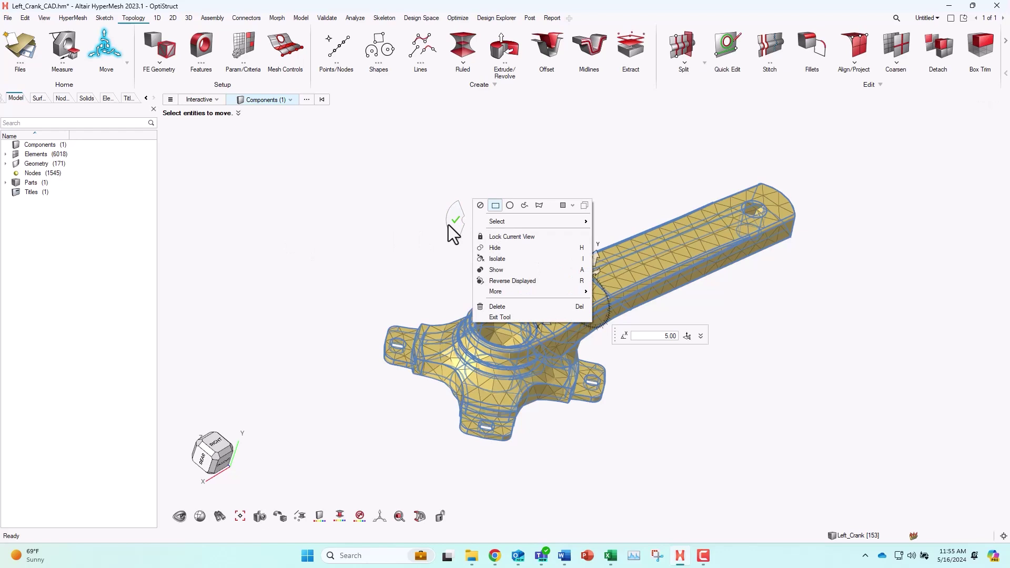
{"action": "left_click", "coordinate": [451, 224]}
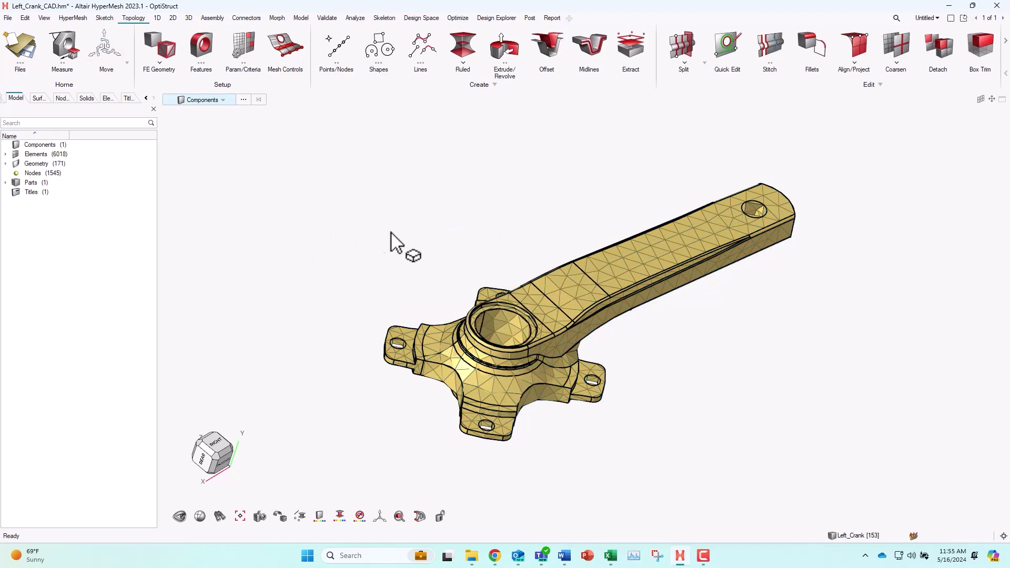
Orbit the crank, lock the rotation centre near the lower lug, and rotate to a top view.
{"action": "middle_click_drag", "start_coordinate": [462, 311], "coordinate": [388, 209]}
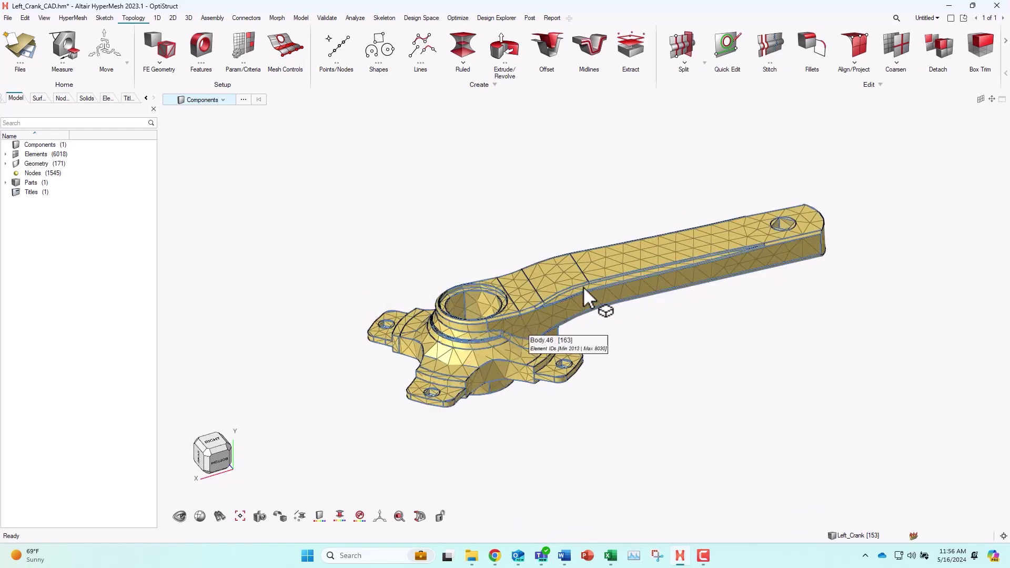
{"action": "middle_click_drag", "start_coordinate": [554, 275], "coordinate": [551, 238]}
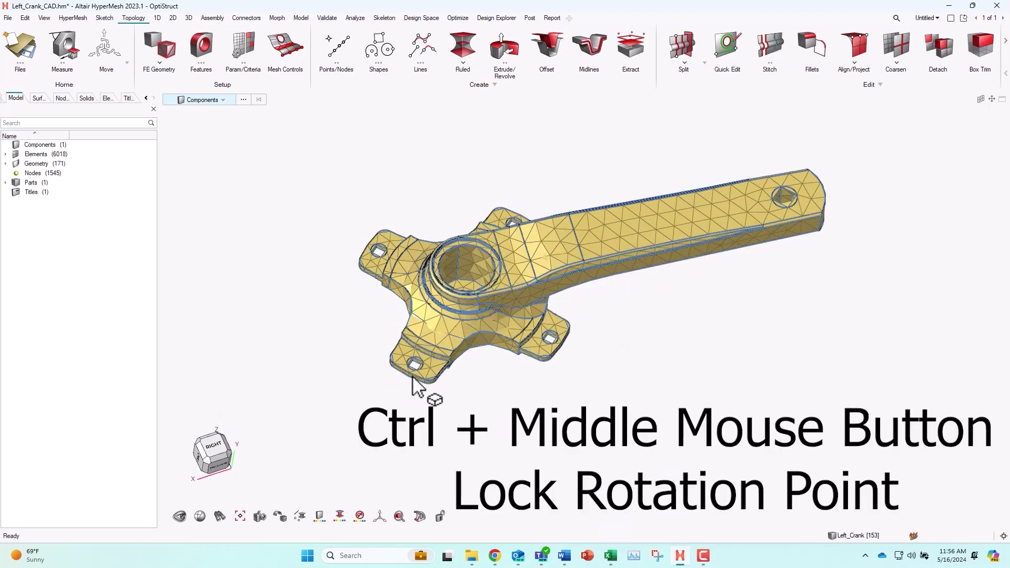
{"action": "middle_click", "coordinate": [423, 348], "text": "ctrl"}
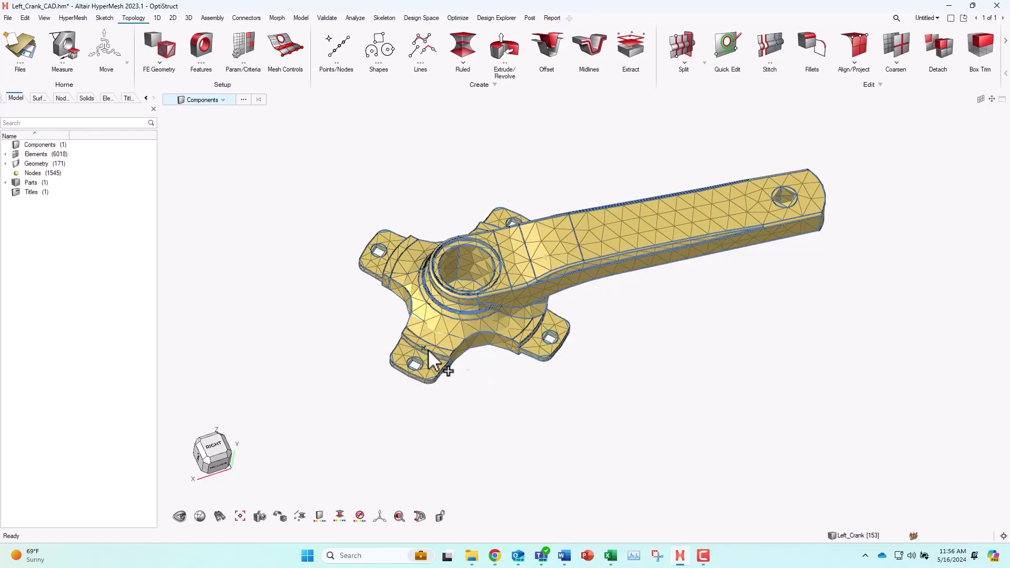
{"action": "middle_click_drag", "start_coordinate": [509, 354], "coordinate": [442, 338]}
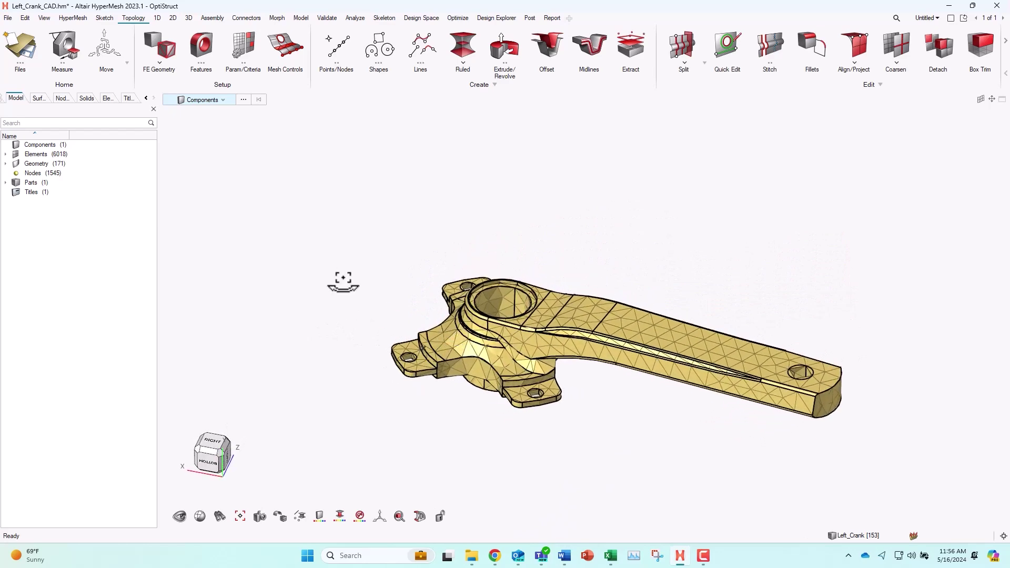
{"action": "middle_click_drag", "start_coordinate": [556, 400], "coordinate": [581, 405]}
Fit the crank, tilt it to show the boss, and pan it into a larger centred view.
{"action": "key", "text": "f"}
{"action": "middle_click_drag", "start_coordinate": [662, 328], "coordinate": [605, 393]}
{"action": "scroll", "coordinate": [591, 393], "scroll_direction": "down", "scroll_amount": 3}
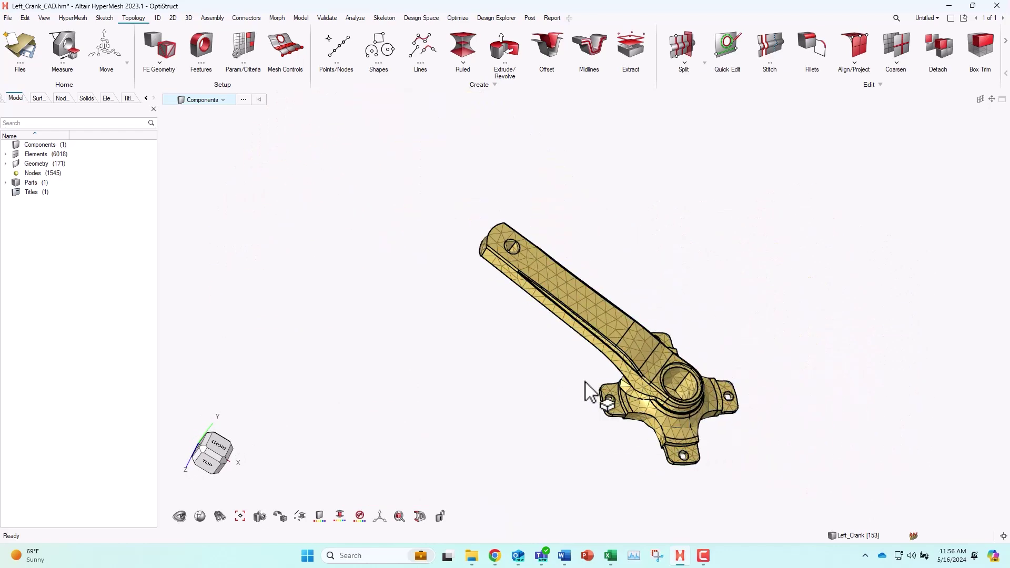
{"action": "scroll", "coordinate": [704, 390], "scroll_direction": "up", "scroll_amount": 5}
{"action": "right_click_drag", "start_coordinate": [841, 356], "coordinate": [700, 345]}
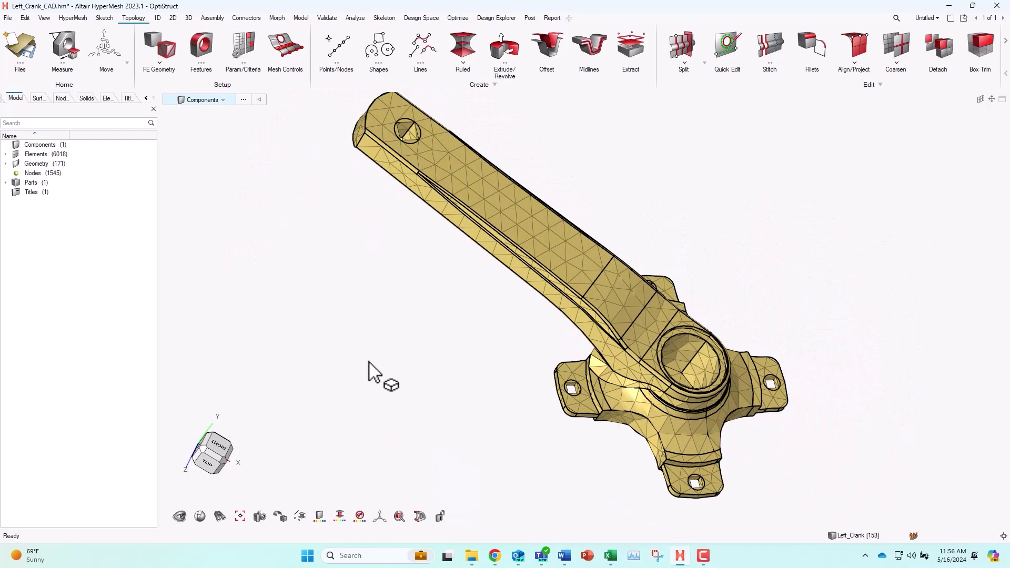
{"action": "middle_click_drag", "start_coordinate": [440, 326], "coordinate": [443, 338]}
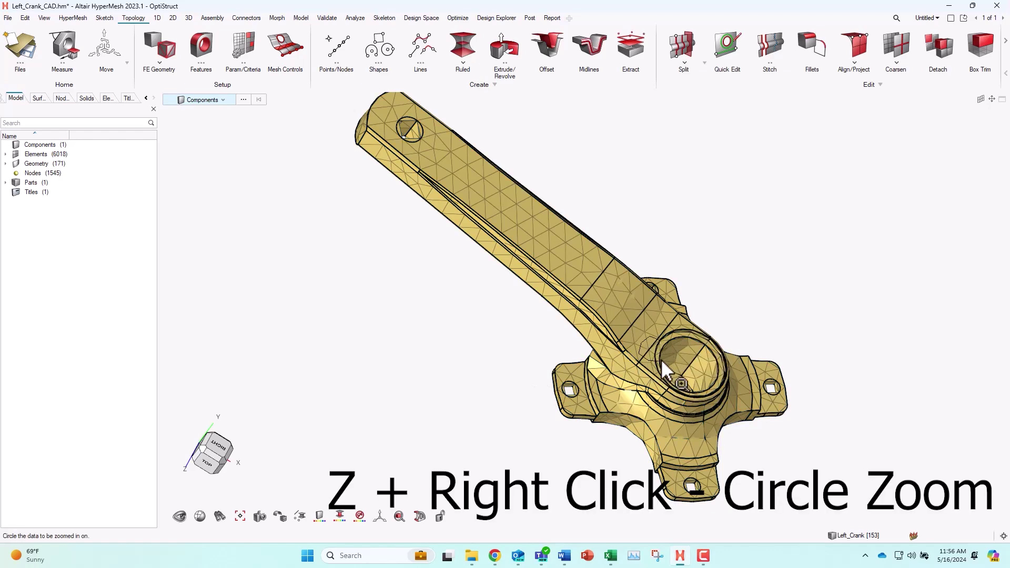
Circle-zoom onto the hub, fit the model again, then circle-zoom closely into a hub area.
{"action": "right_click_drag", "start_coordinate": [660, 339], "coordinate": [662, 343]}
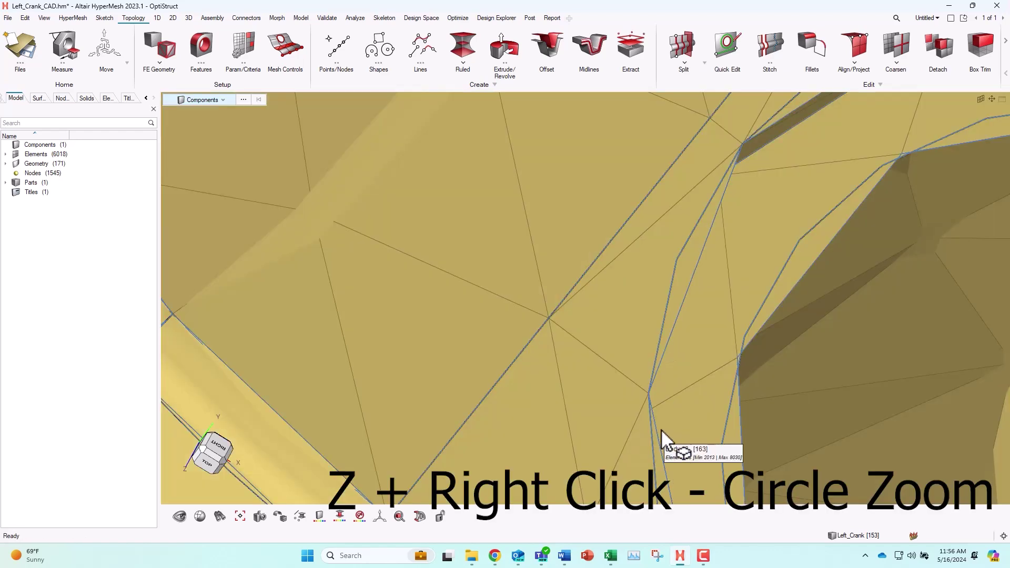
{"action": "key", "text": "f"}
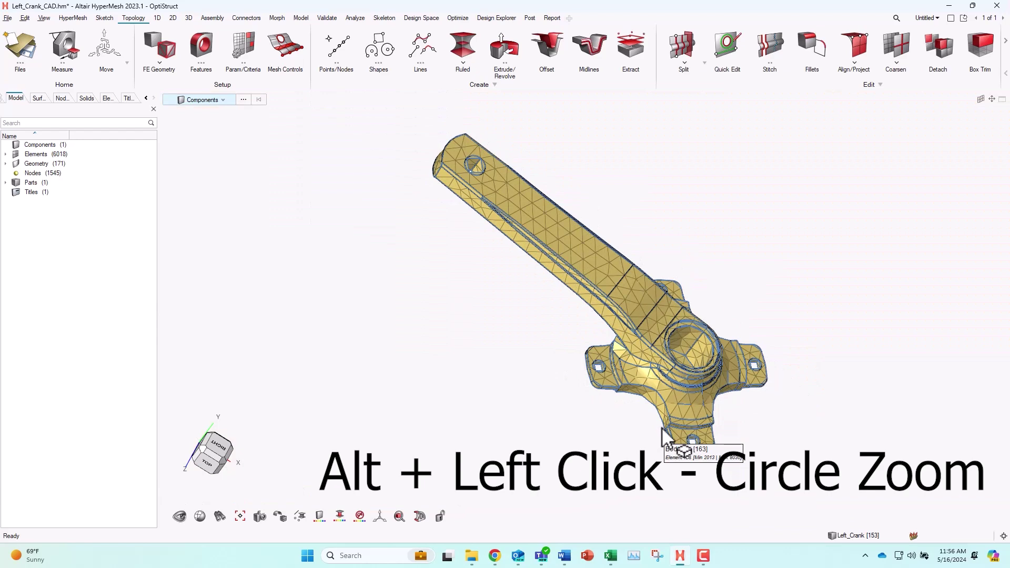
{"action": "mouse_move", "coordinate": [675, 342]}
{"action": "left_mouse_down", "text": "alt"}
{"action": "mouse_move", "coordinate": [665, 347]}
{"action": "mouse_move", "coordinate": [676, 354]}
{"action": "mouse_move", "coordinate": [673, 344]}
{"action": "left_mouse_up", "text": "alt"}
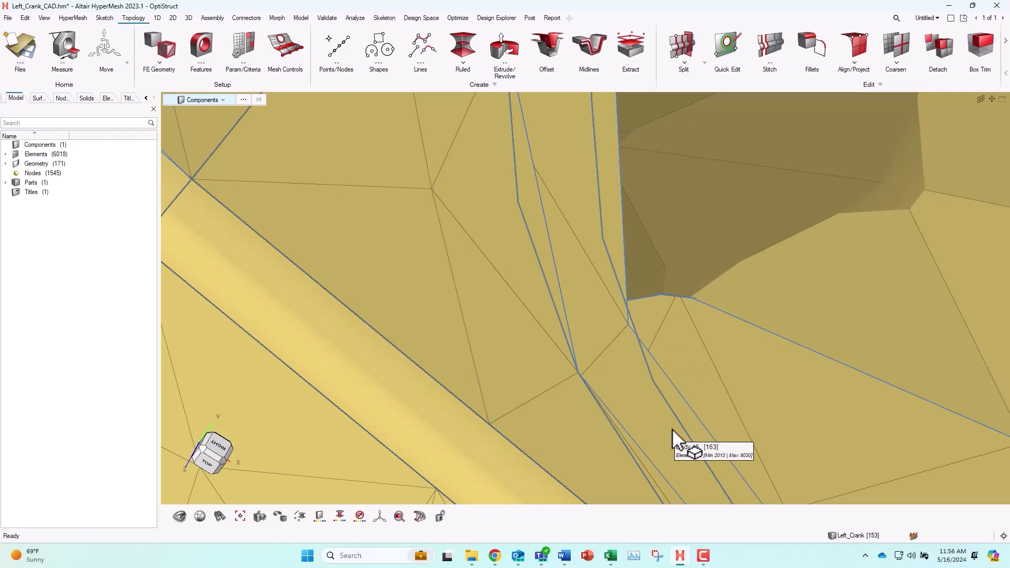
Fit the whole crank in view, then rotate, pan and zoom it to a bottom-left angle.
{"action": "key", "text": "f"}
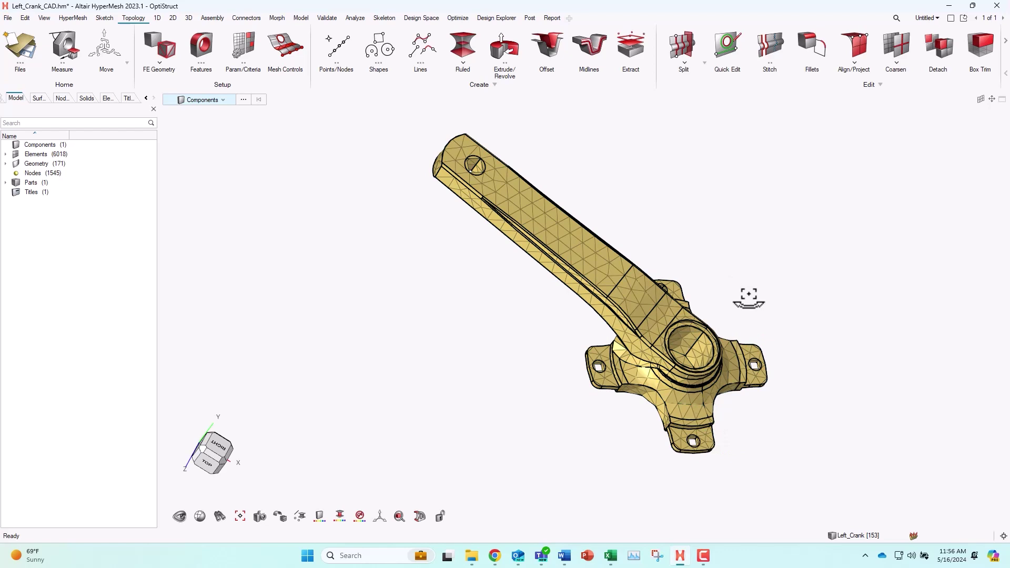
{"action": "left_click_drag", "start_coordinate": [749, 297], "coordinate": [728, 286], "text": "ctrl"}
{"action": "right_click_drag", "start_coordinate": [575, 326], "coordinate": [537, 329], "text": "ctrl"}
{"action": "left_click_drag", "start_coordinate": [765, 309], "coordinate": [751, 297], "text": "ctrl"}
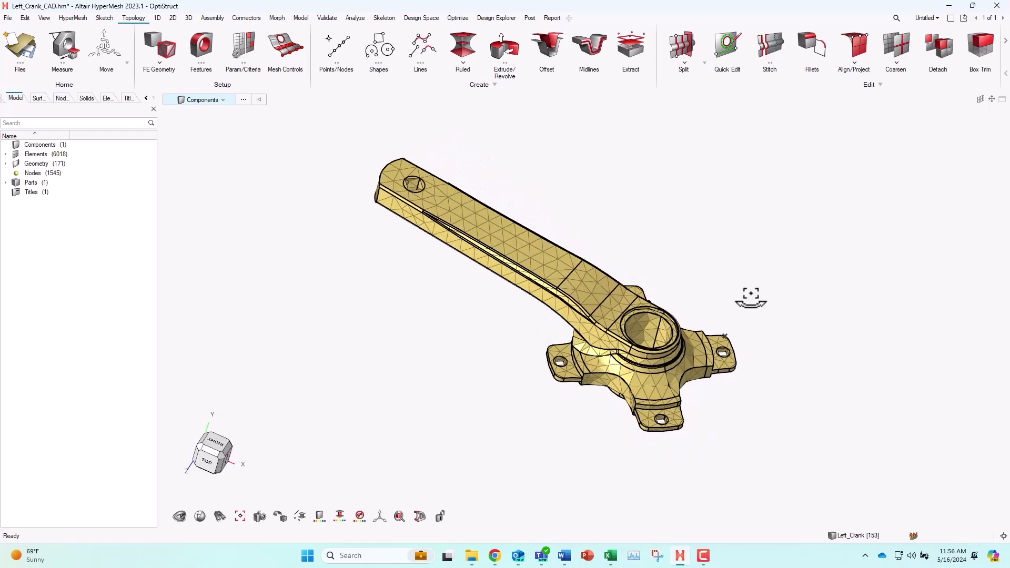
{"action": "scroll", "coordinate": [750, 297], "scroll_direction": "up", "scroll_amount": 2}
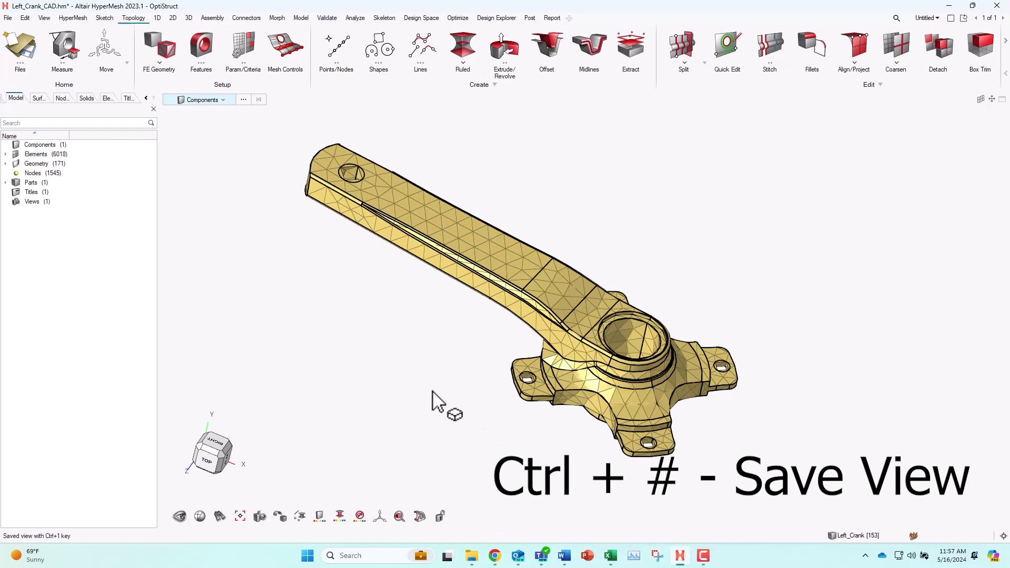
{"action": "left_click_drag", "start_coordinate": [535, 453], "coordinate": [568, 344], "text": "ctrl"}
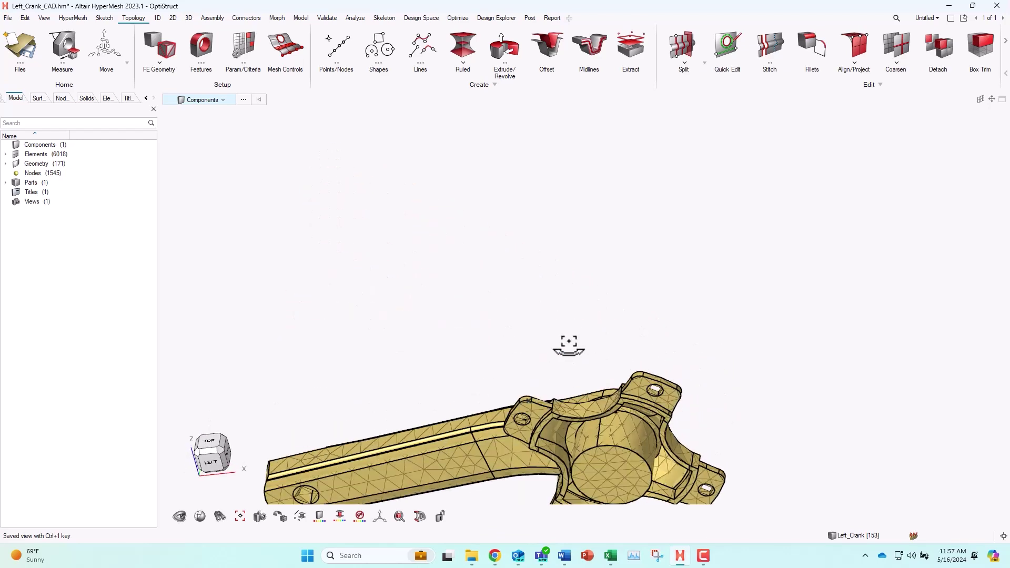
{"action": "right_click_drag", "start_coordinate": [569, 344], "coordinate": [605, 167], "text": "ctrl"}
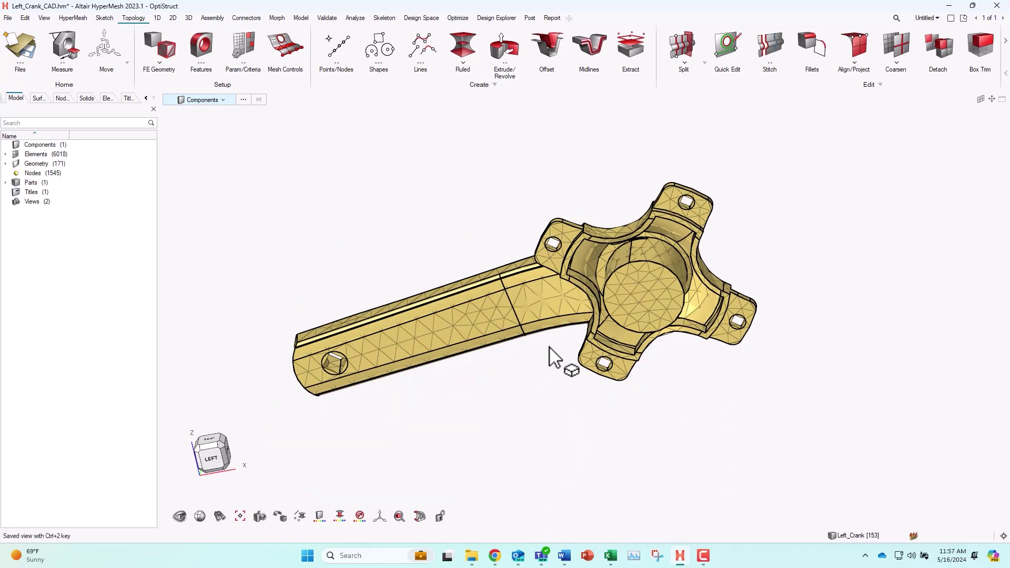
Toggle repeatedly between the two saved crank views with Alt+1 and Alt+2.
{"action": "key", "text": "alt+1"}
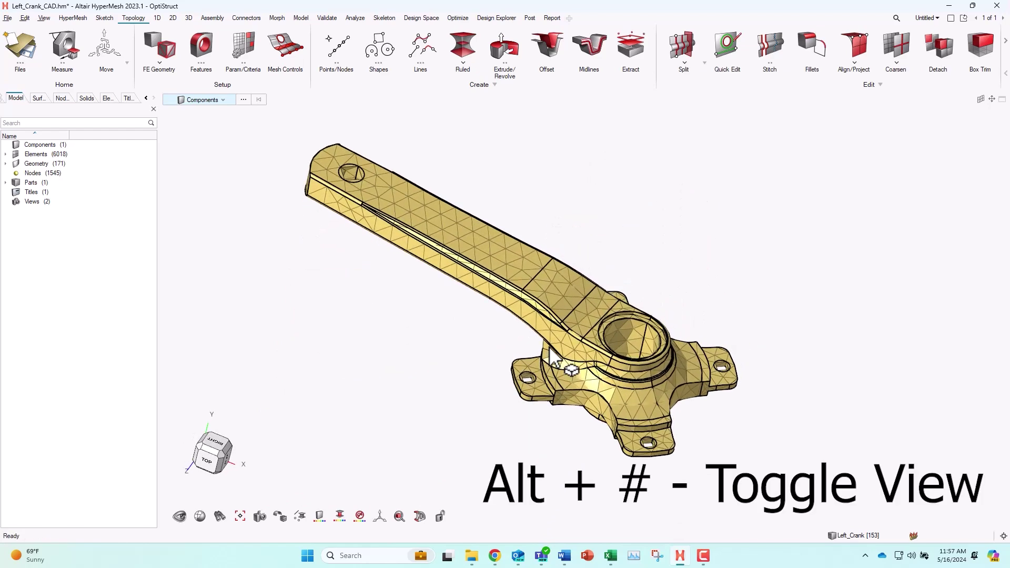
{"action": "key", "text": "alt+2"}
{"action": "key", "text": "alt+1"}
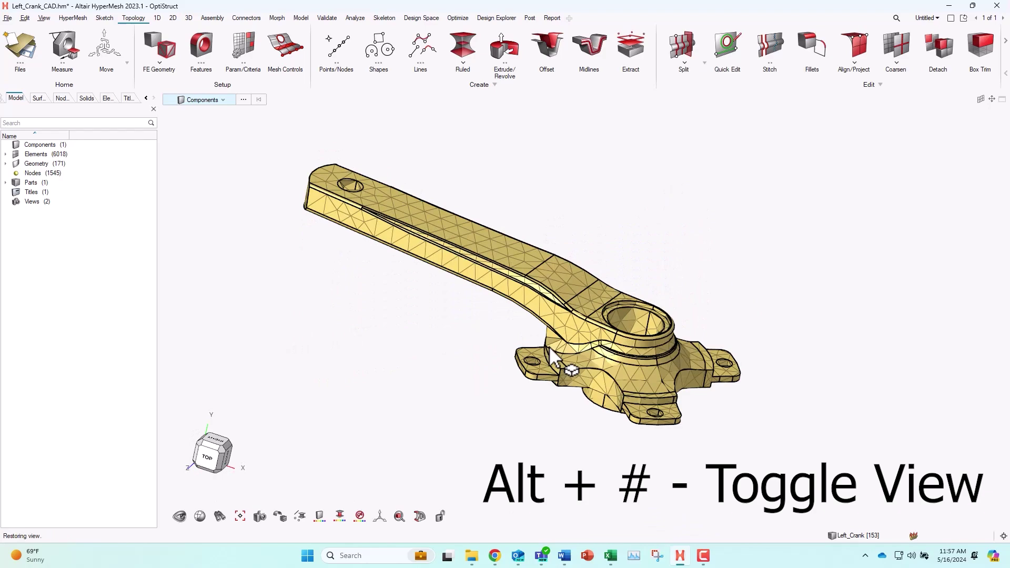
{"action": "key", "text": "alt+2"}
{"action": "key", "text": "alt+1"}
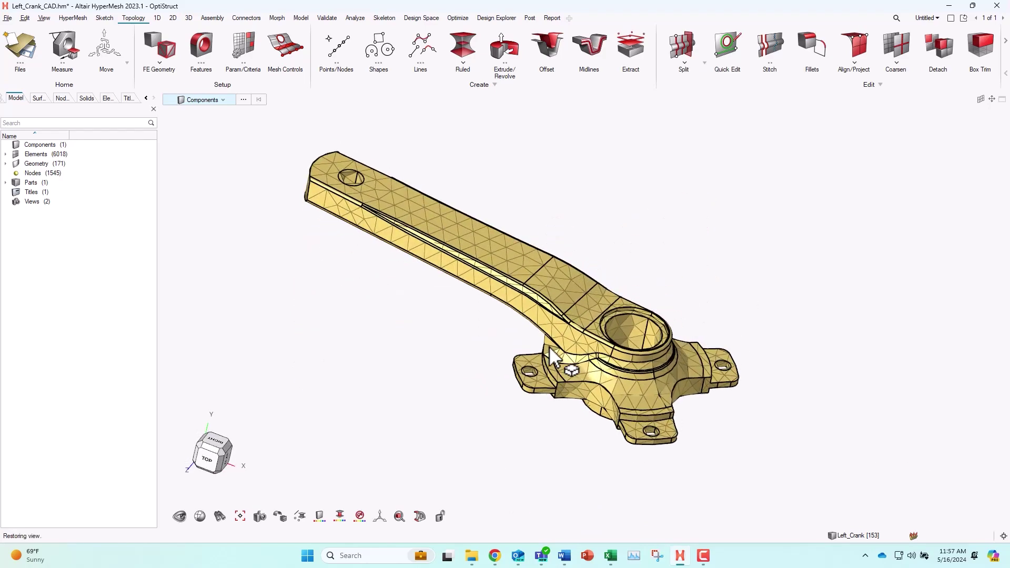
{"action": "key", "text": "alt+2"}
{"action": "key", "text": "alt+1"}
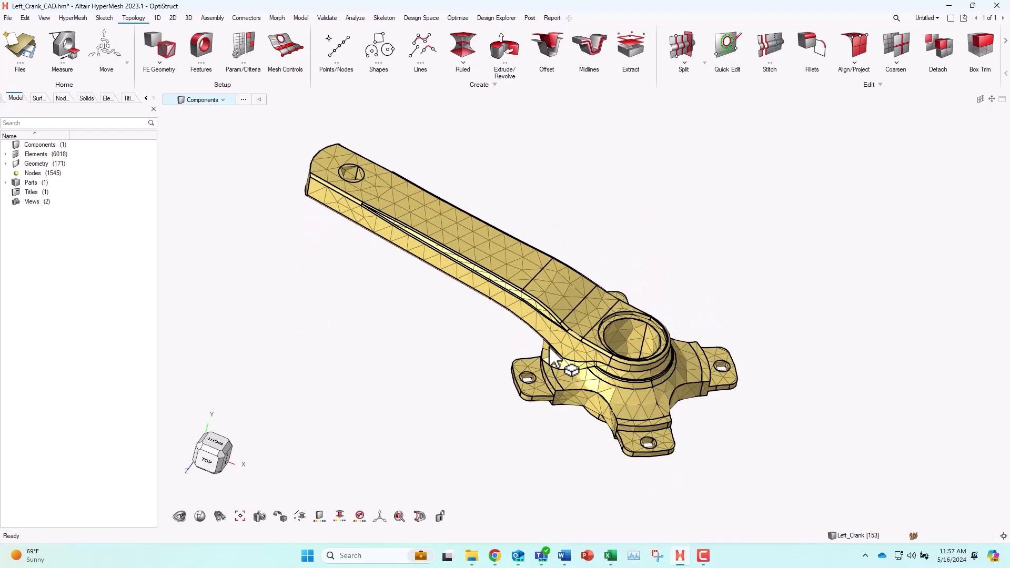
{"action": "key", "text": "alt+2"}
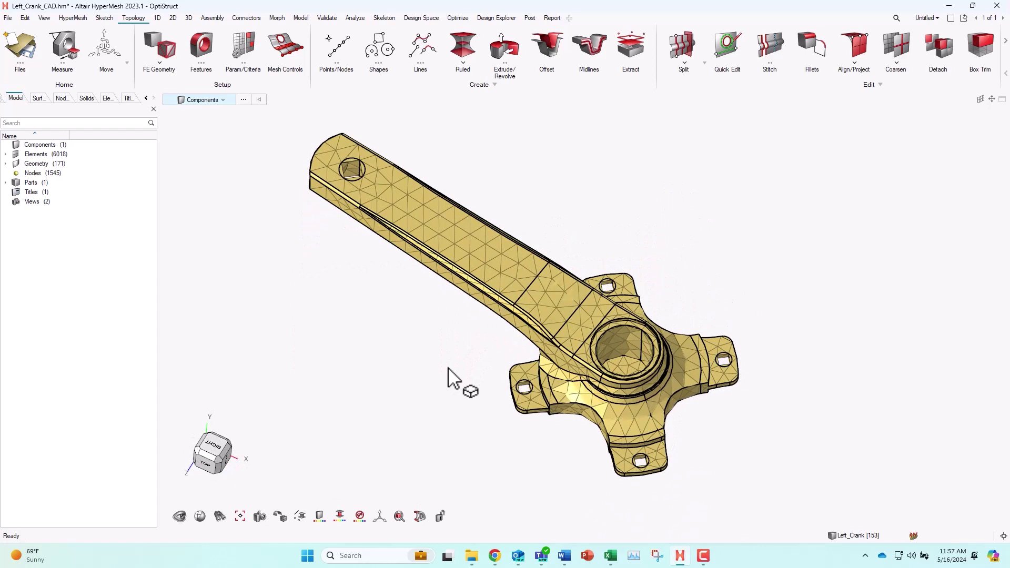
Hide the crank with the H shortcut, then bring everything back with A.
{"action": "middle_click_drag", "start_coordinate": [458, 369], "coordinate": [463, 337]}
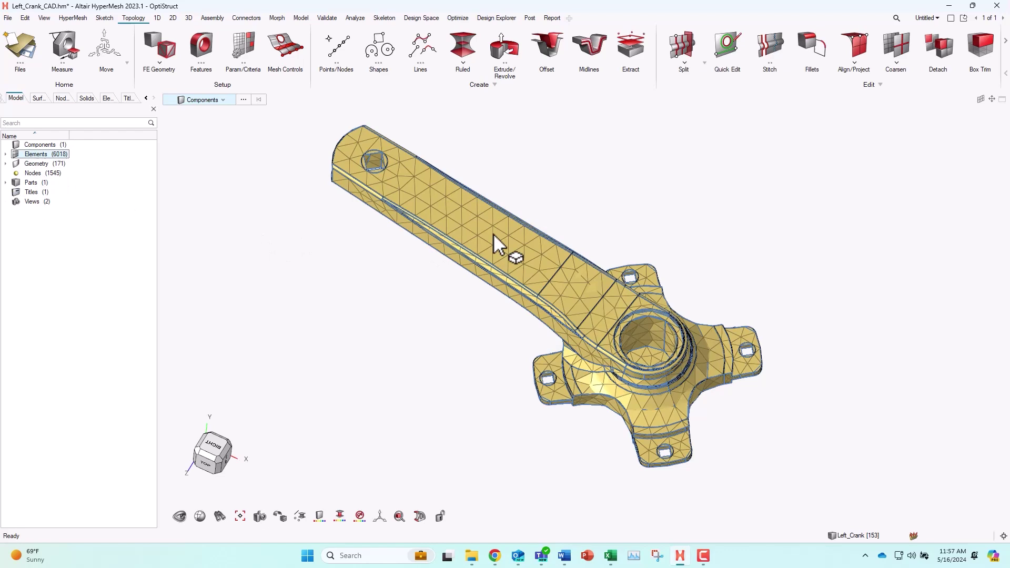
{"action": "key", "text": "h"}
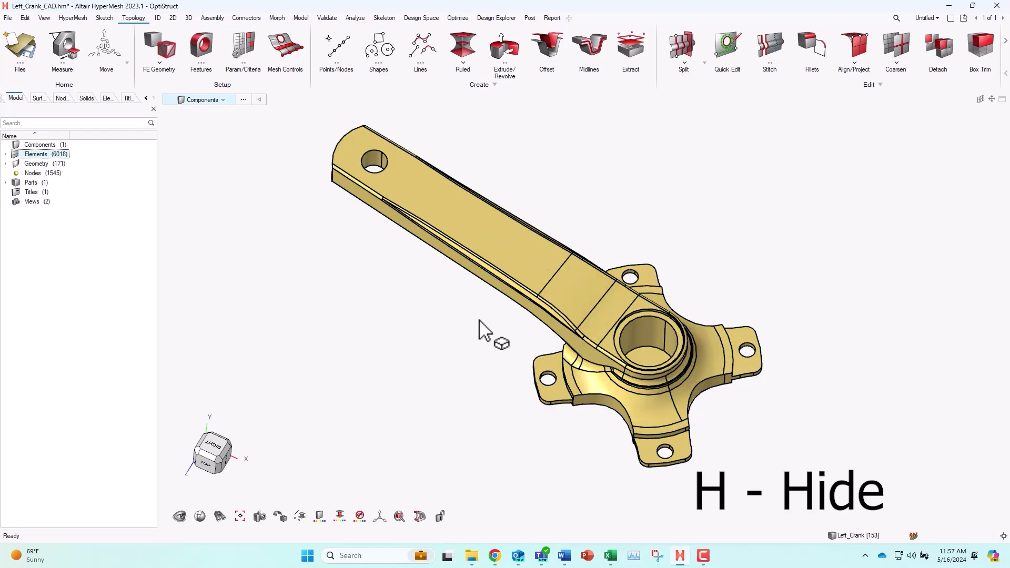
{"action": "middle_click_drag", "start_coordinate": [485, 333], "coordinate": [415, 433]}
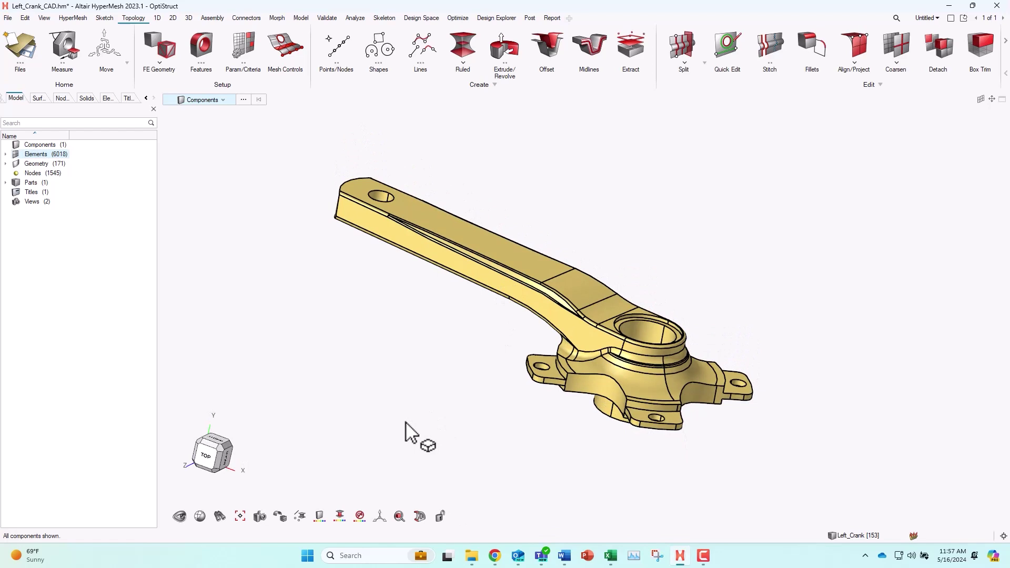
{"action": "key", "text": "a"}
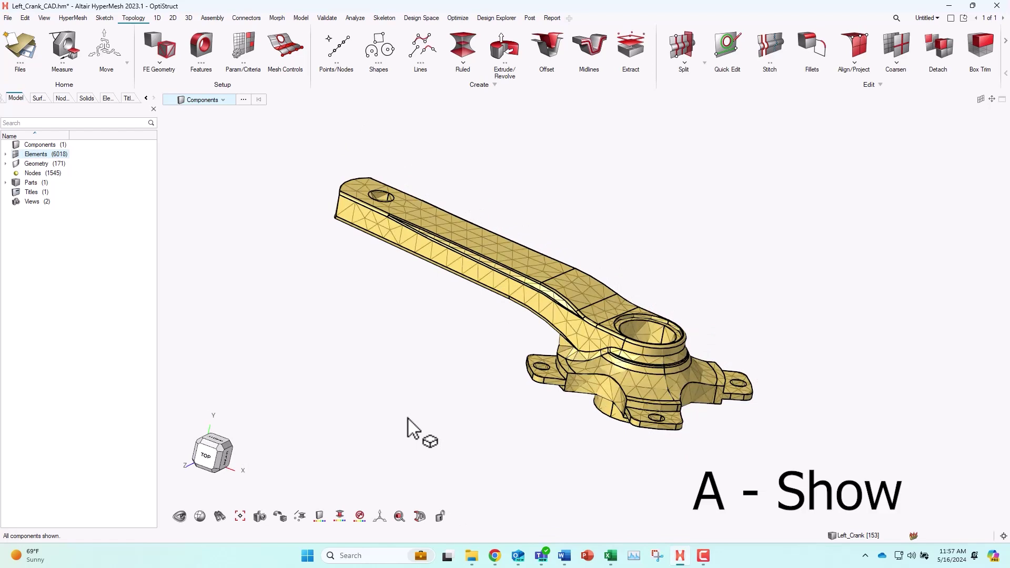
Cycle the G display shortcut through mesh and geometry modes until only geometry is drawn.
{"action": "middle_click_drag", "start_coordinate": [616, 225], "coordinate": [575, 260]}
{"action": "key", "text": "g"}
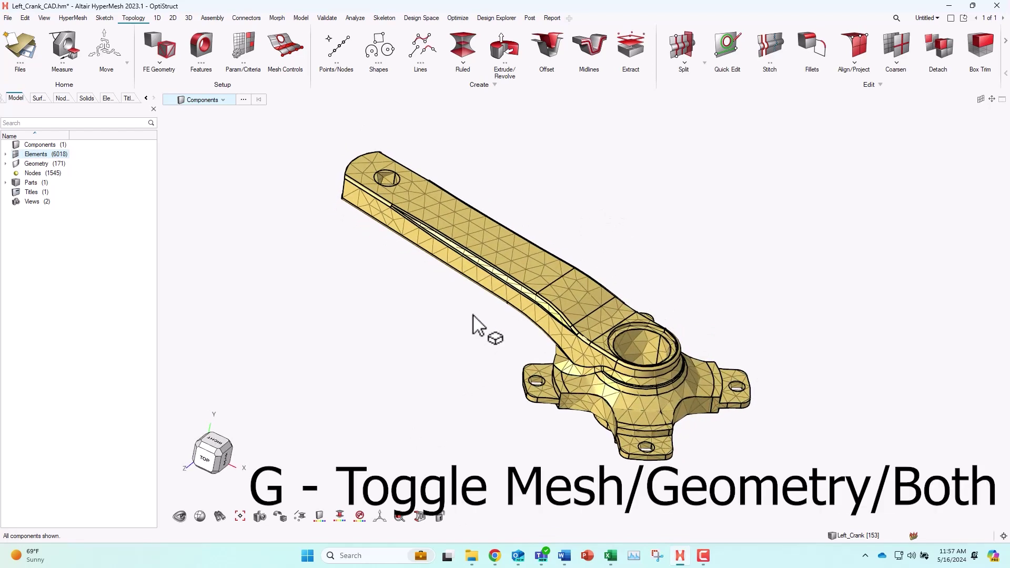
{"action": "key", "text": "g"}
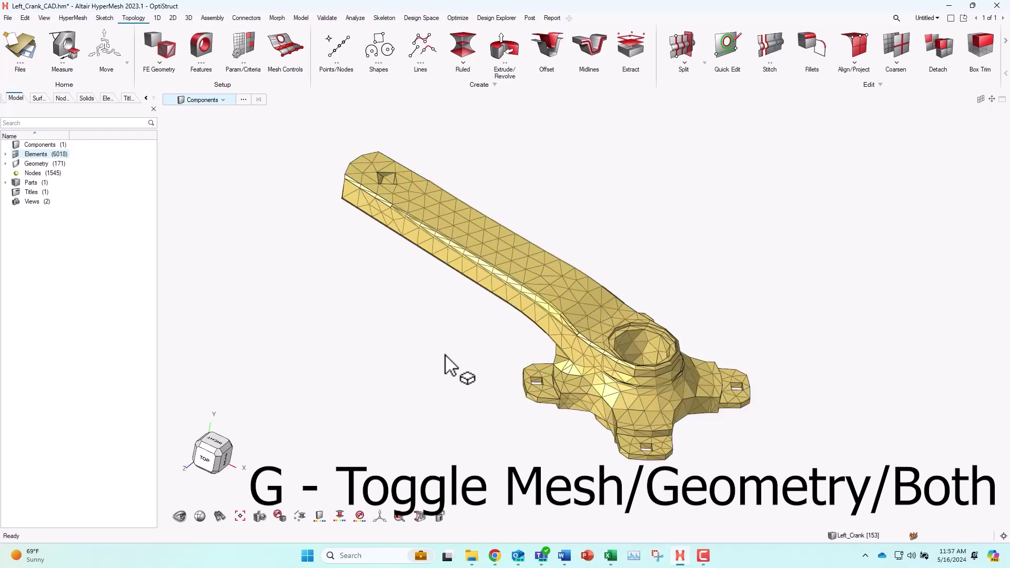
{"action": "key", "text": "g"}
{"action": "key", "text": "g"}
{"action": "key", "text": "g"}
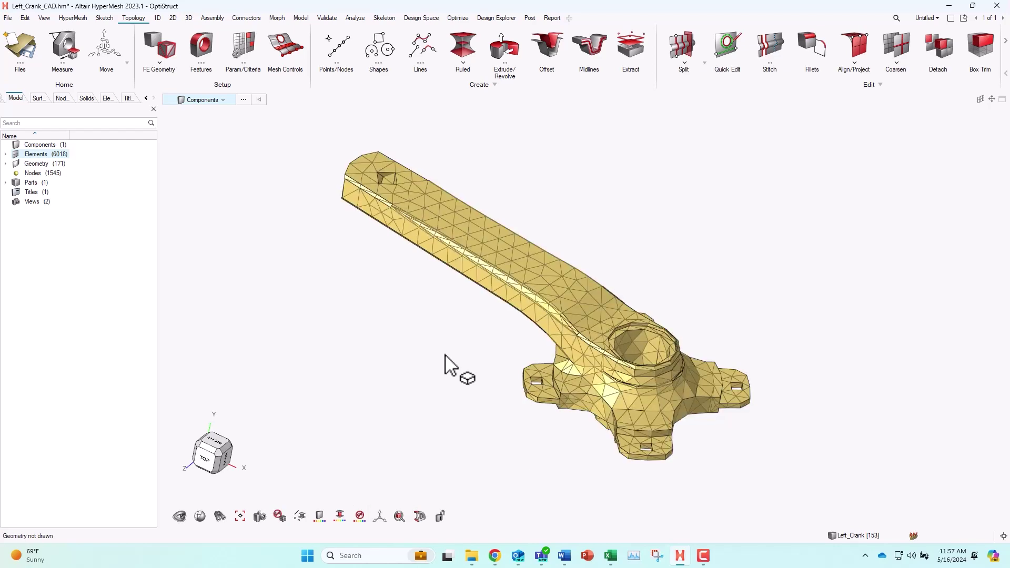
{"action": "key", "text": "g"}
{"action": "mouse_move", "coordinate": [446, 355]}
{"action": "middle_mouse_down"}
{"action": "mouse_move", "coordinate": [435, 354]}
{"action": "mouse_move", "coordinate": [422, 387]}
{"action": "mouse_move", "coordinate": [412, 382]}
{"action": "mouse_move", "coordinate": [460, 348]}
{"action": "middle_mouse_up"}
{"action": "scroll", "coordinate": [421, 388], "scroll_direction": "up", "scroll_amount": 3}
{"action": "key", "text": "g"}
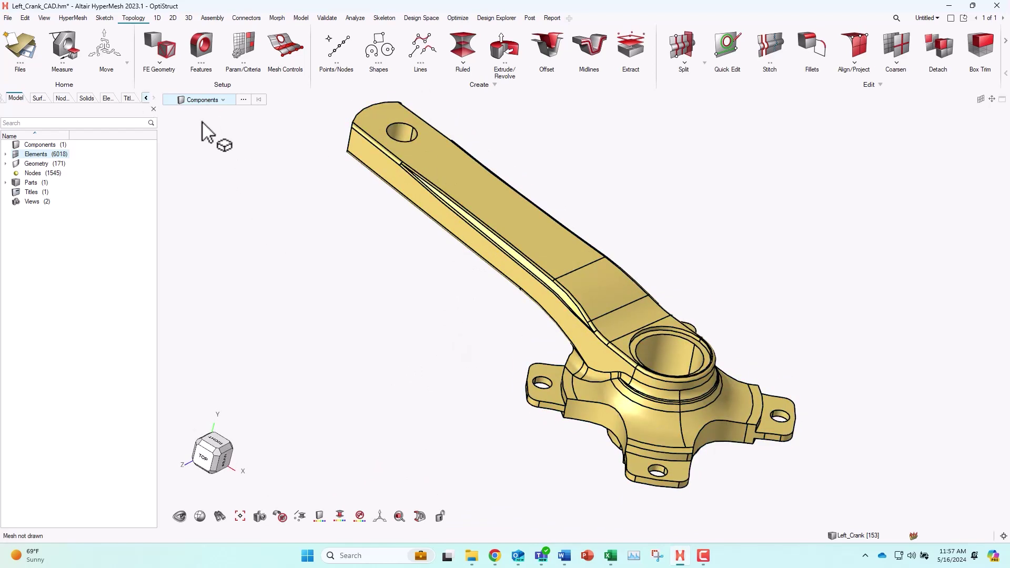
Switch the entity selector with E, L, N, S shortcuts through Elements, Lines, Nodes, Surfaces to Solids.
{"action": "left_click", "coordinate": [223, 100]}
{"action": "left_click", "coordinate": [290, 220]}
{"action": "key", "text": "e"}
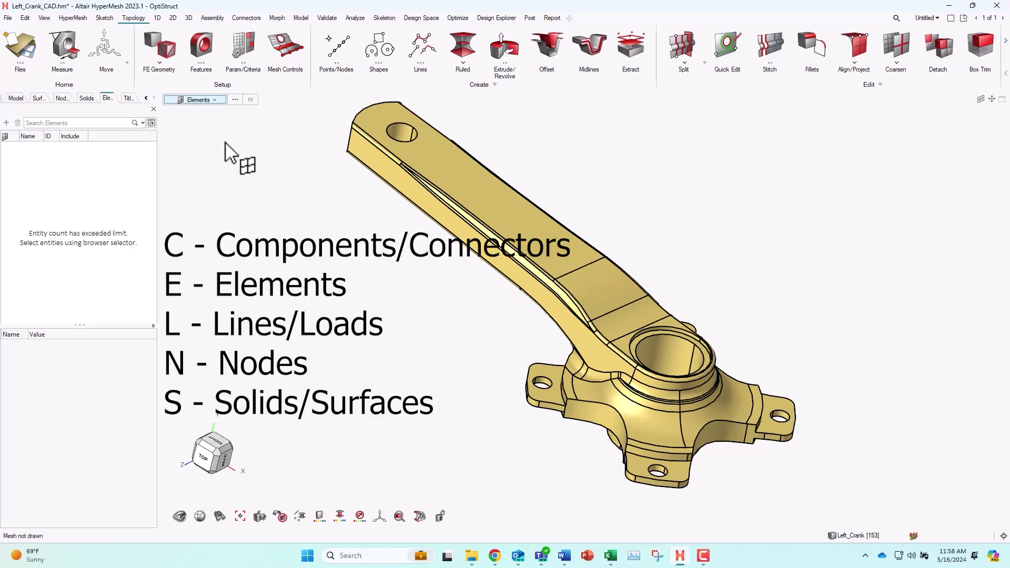
{"action": "key", "text": "l"}
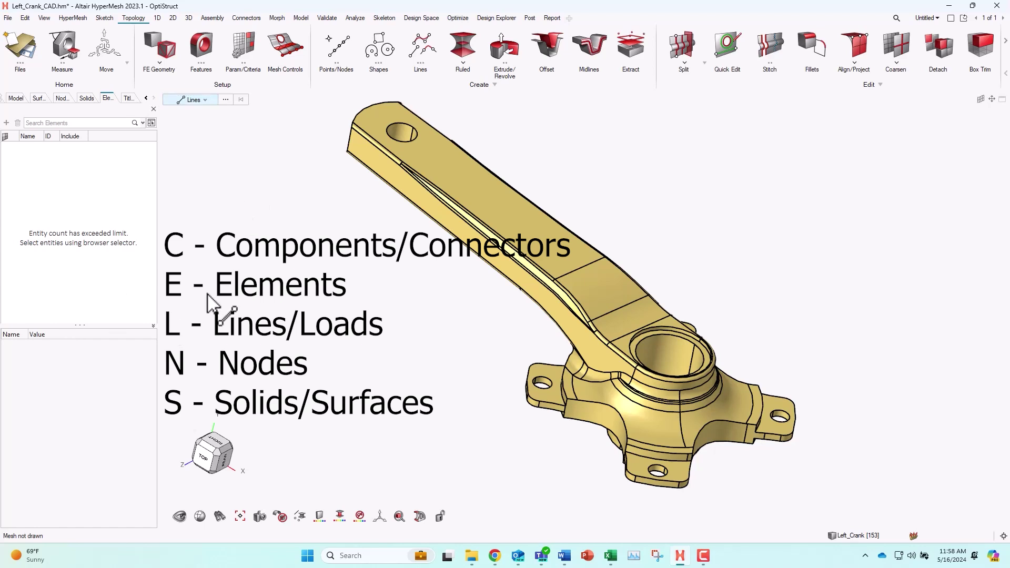
{"action": "key", "text": "n"}
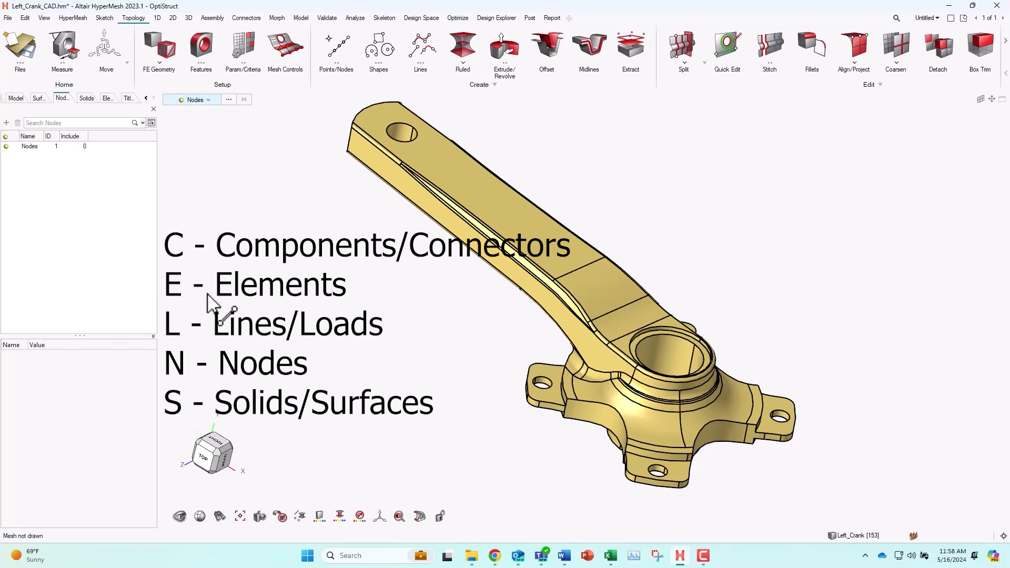
{"action": "key", "text": "s"}
{"action": "key", "text": "s"}
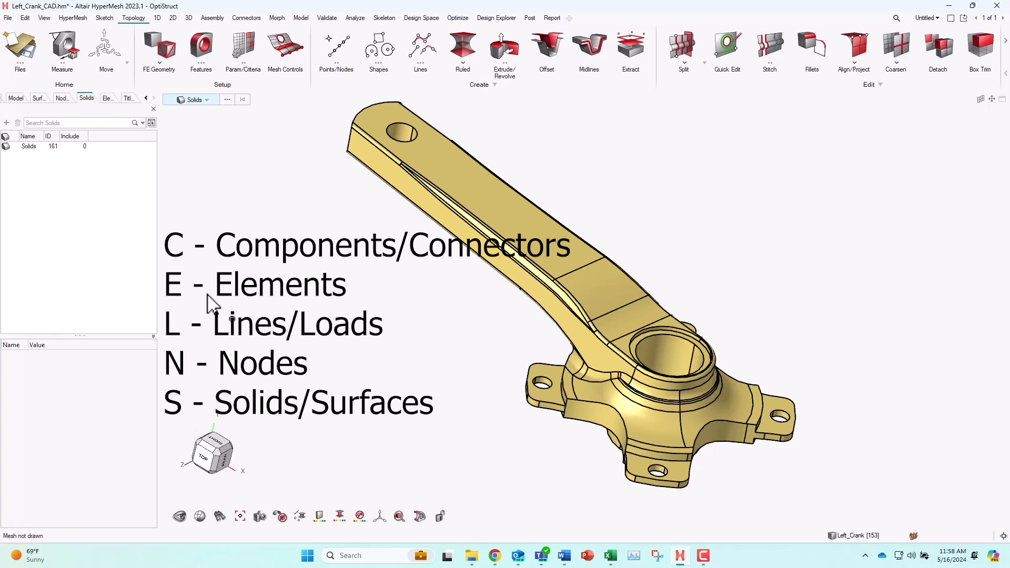
{"action": "key", "text": "s"}
{"action": "key", "text": "s"}
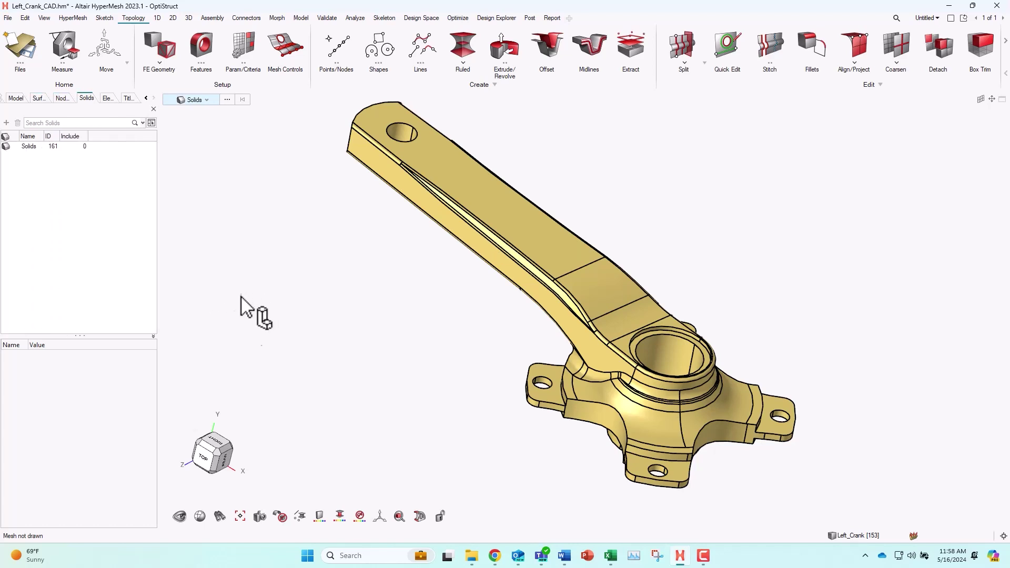
Activate the Show/Hide tool from the bottom viewport toolbar to pick crank solids.
{"action": "left_click", "coordinate": [186, 516]}
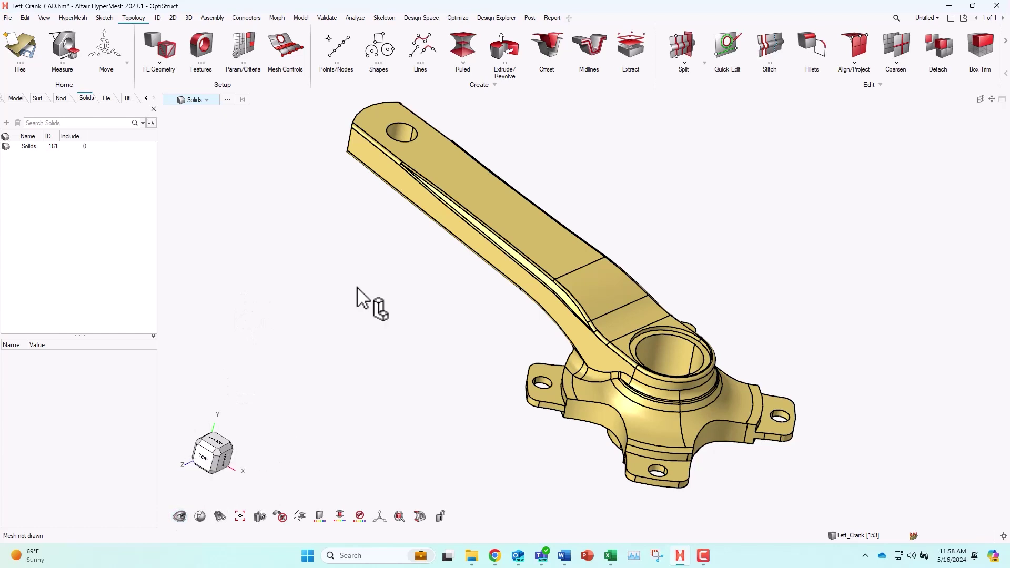